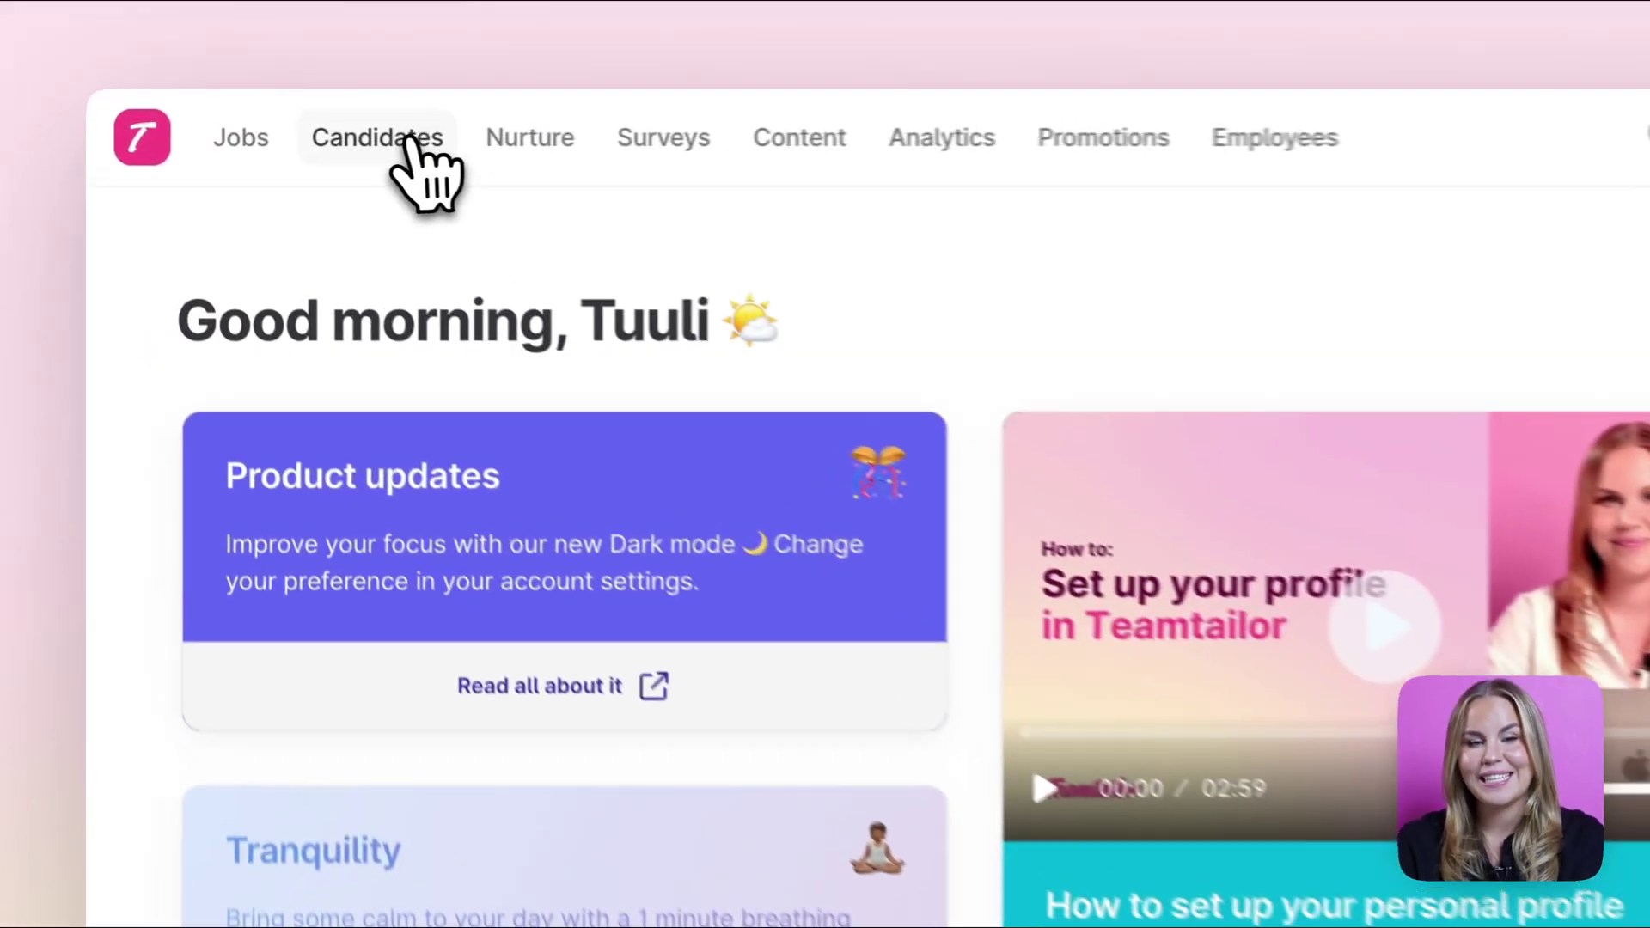
click(409, 139)
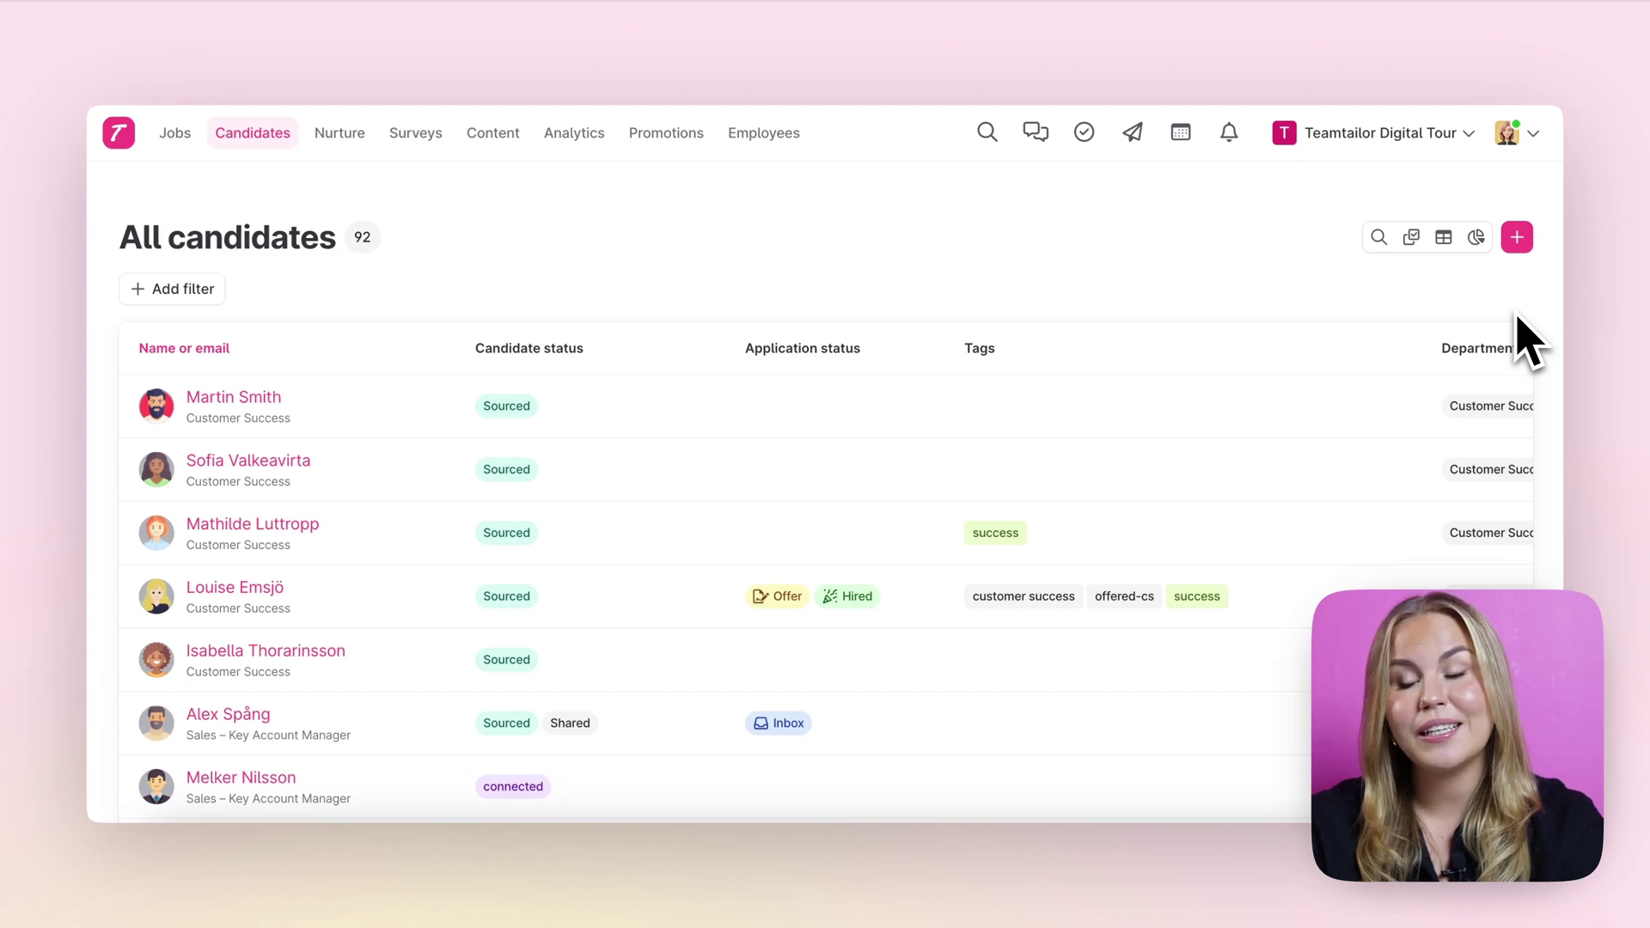
click(1517, 238)
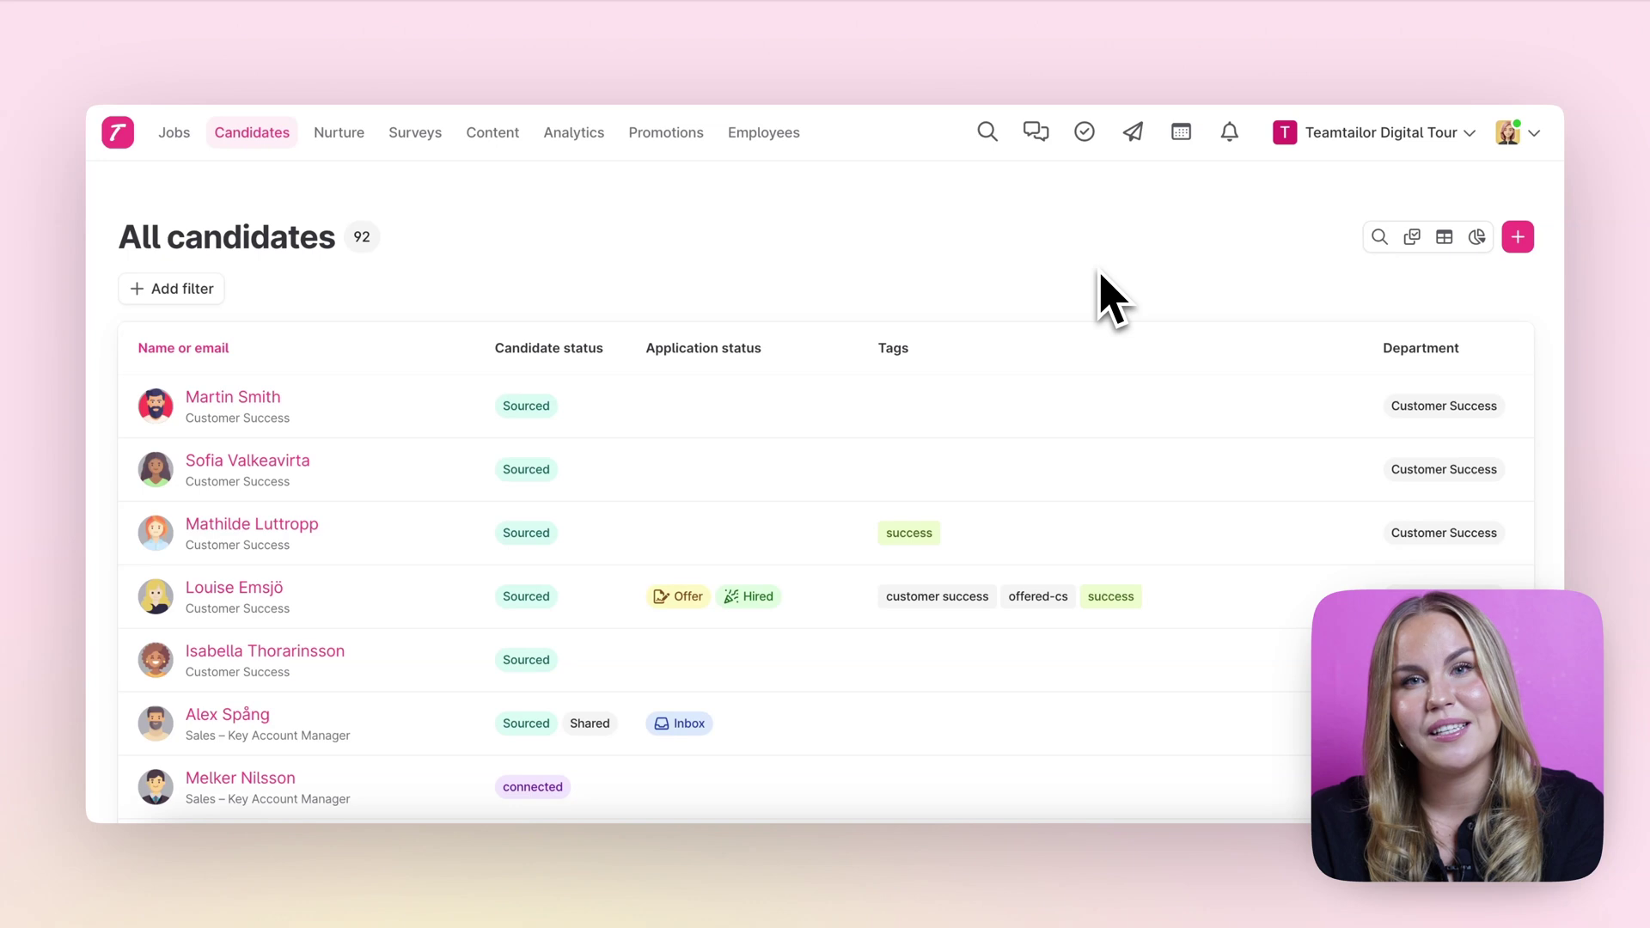
Add a Department filter set to Customer Success, narrowing the candidate list to 30.
click(1476, 239)
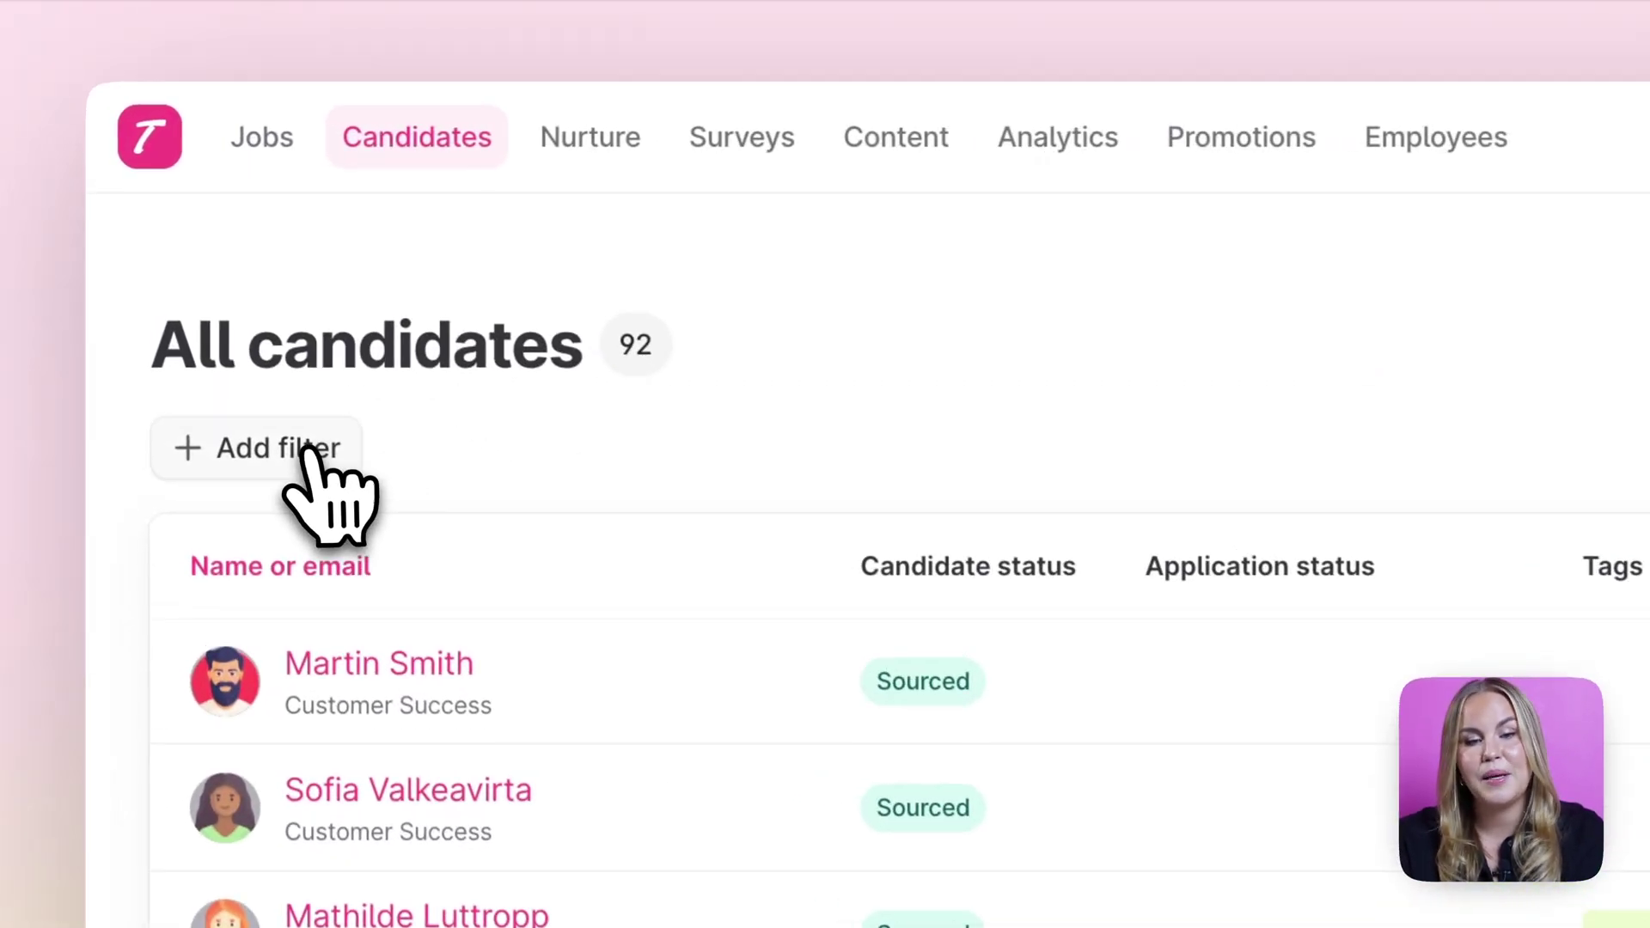
click(194, 289)
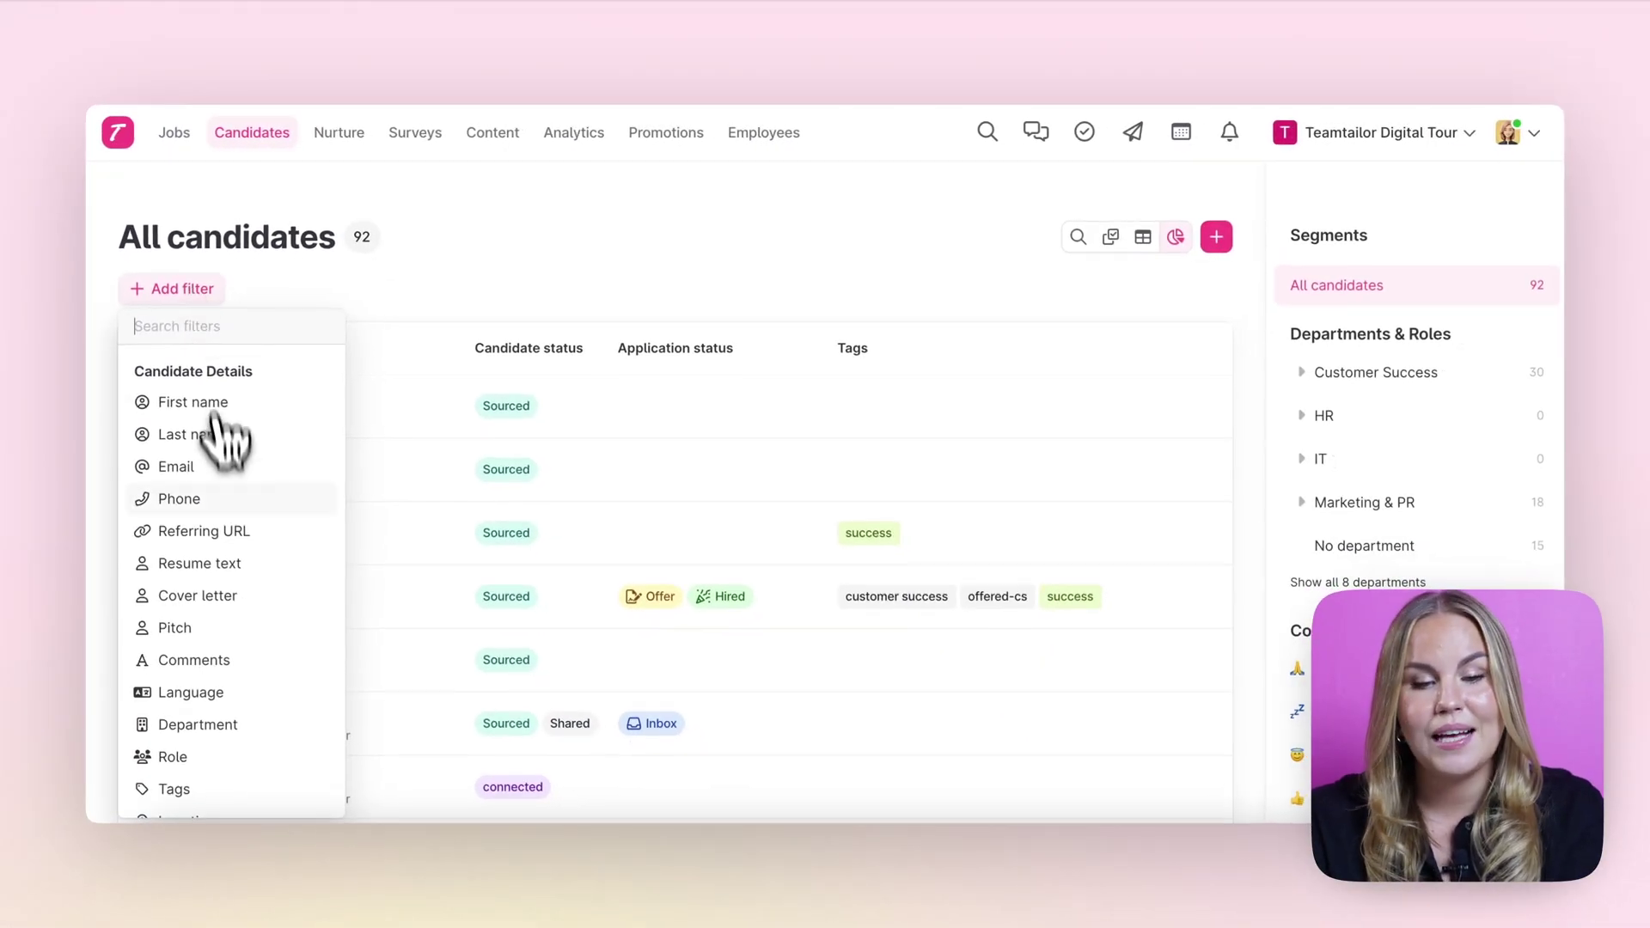
scroll(225, 438, down, 10)
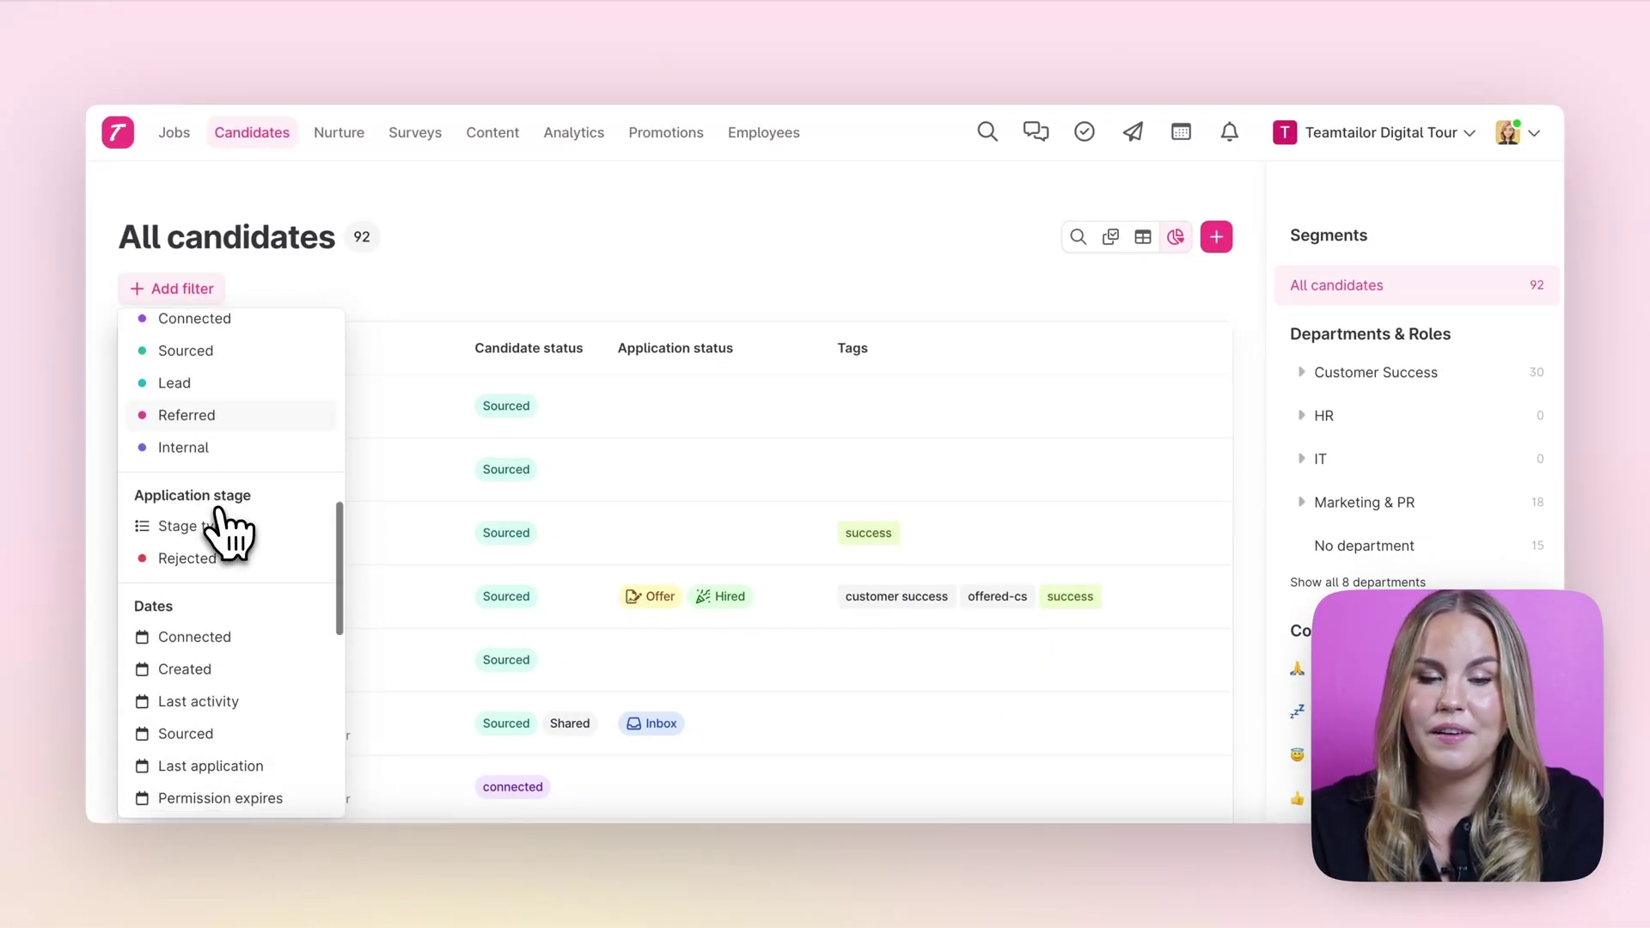
scroll(228, 532, down, 4)
scroll(228, 533, up, 10)
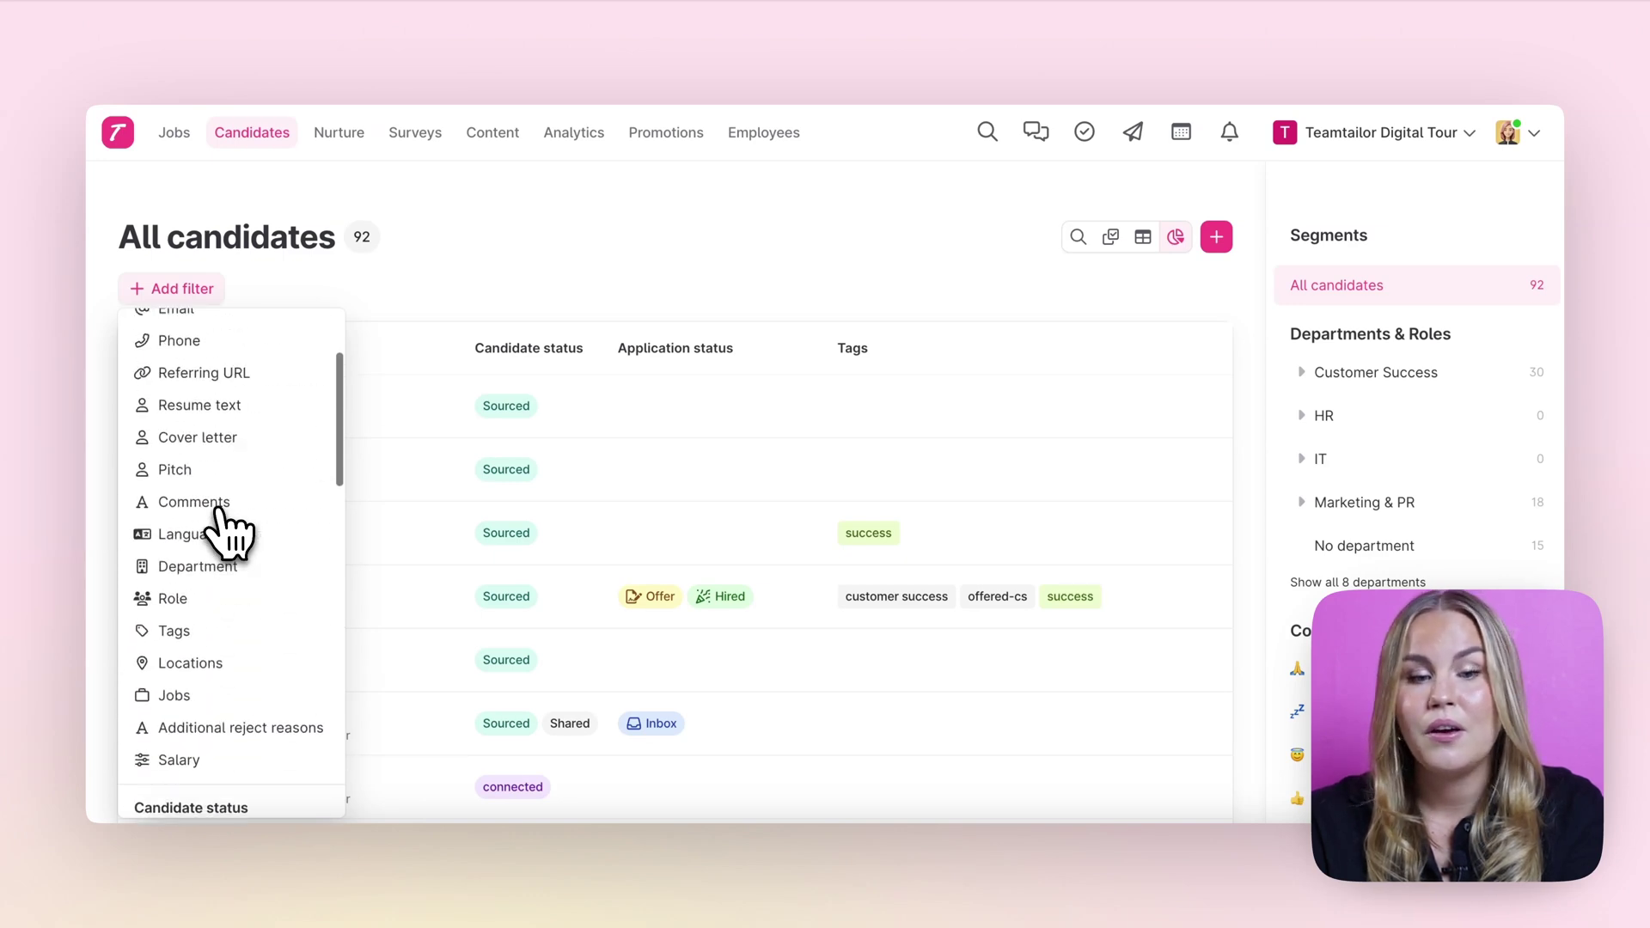
scroll(222, 516, up, 5)
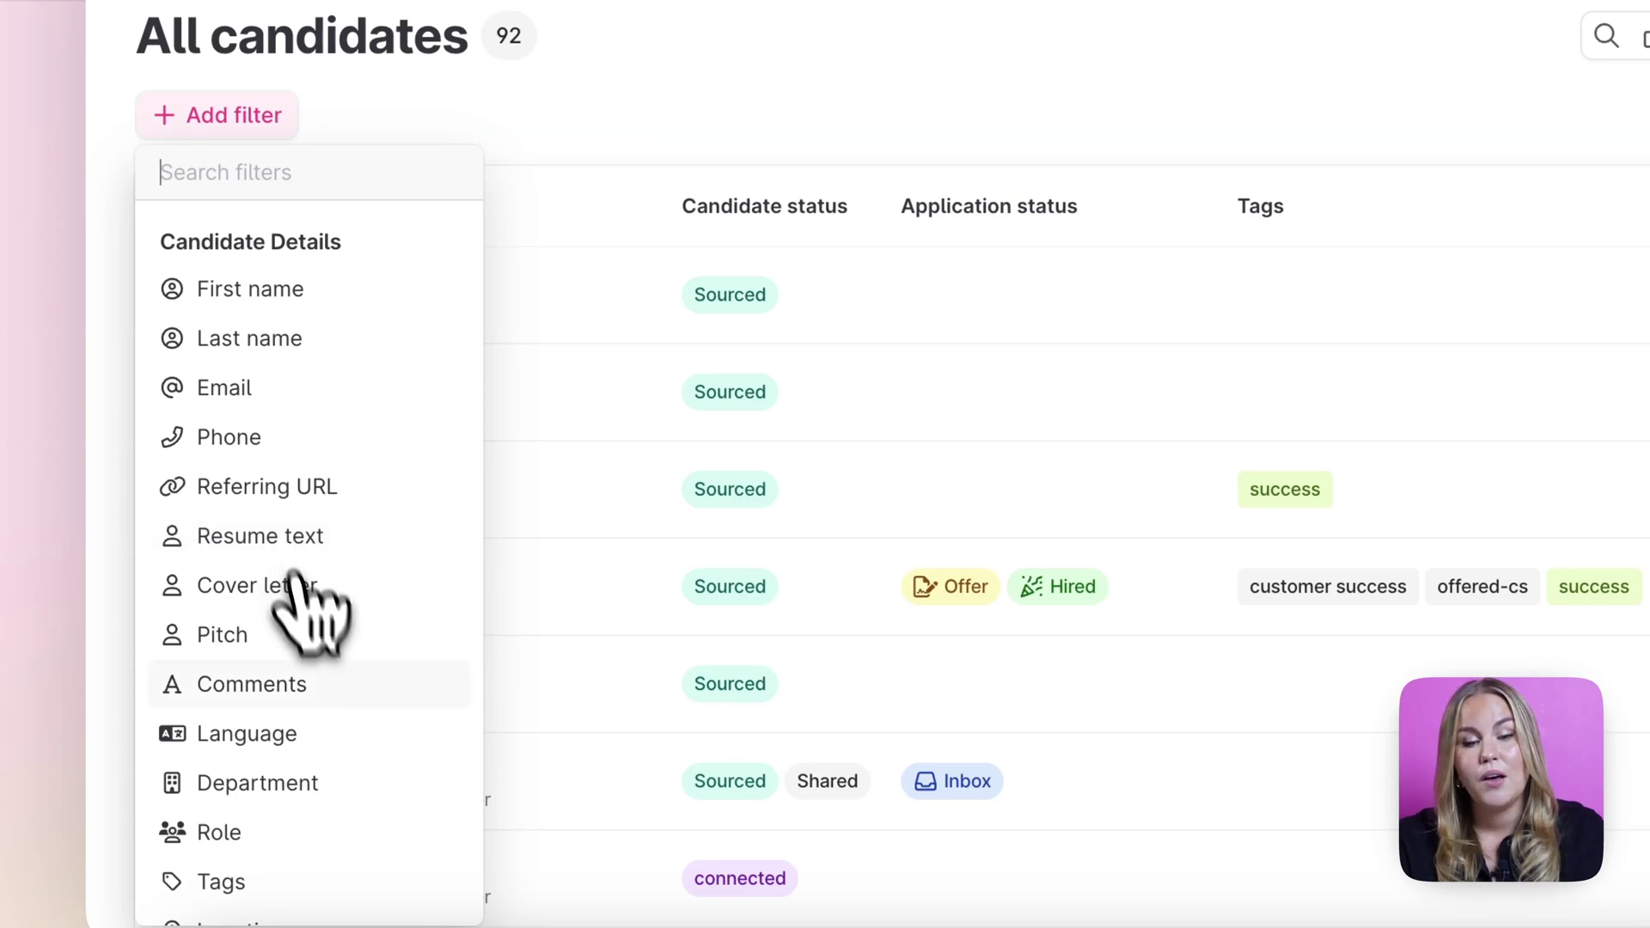
scroll(336, 767, down, 1)
click(282, 746)
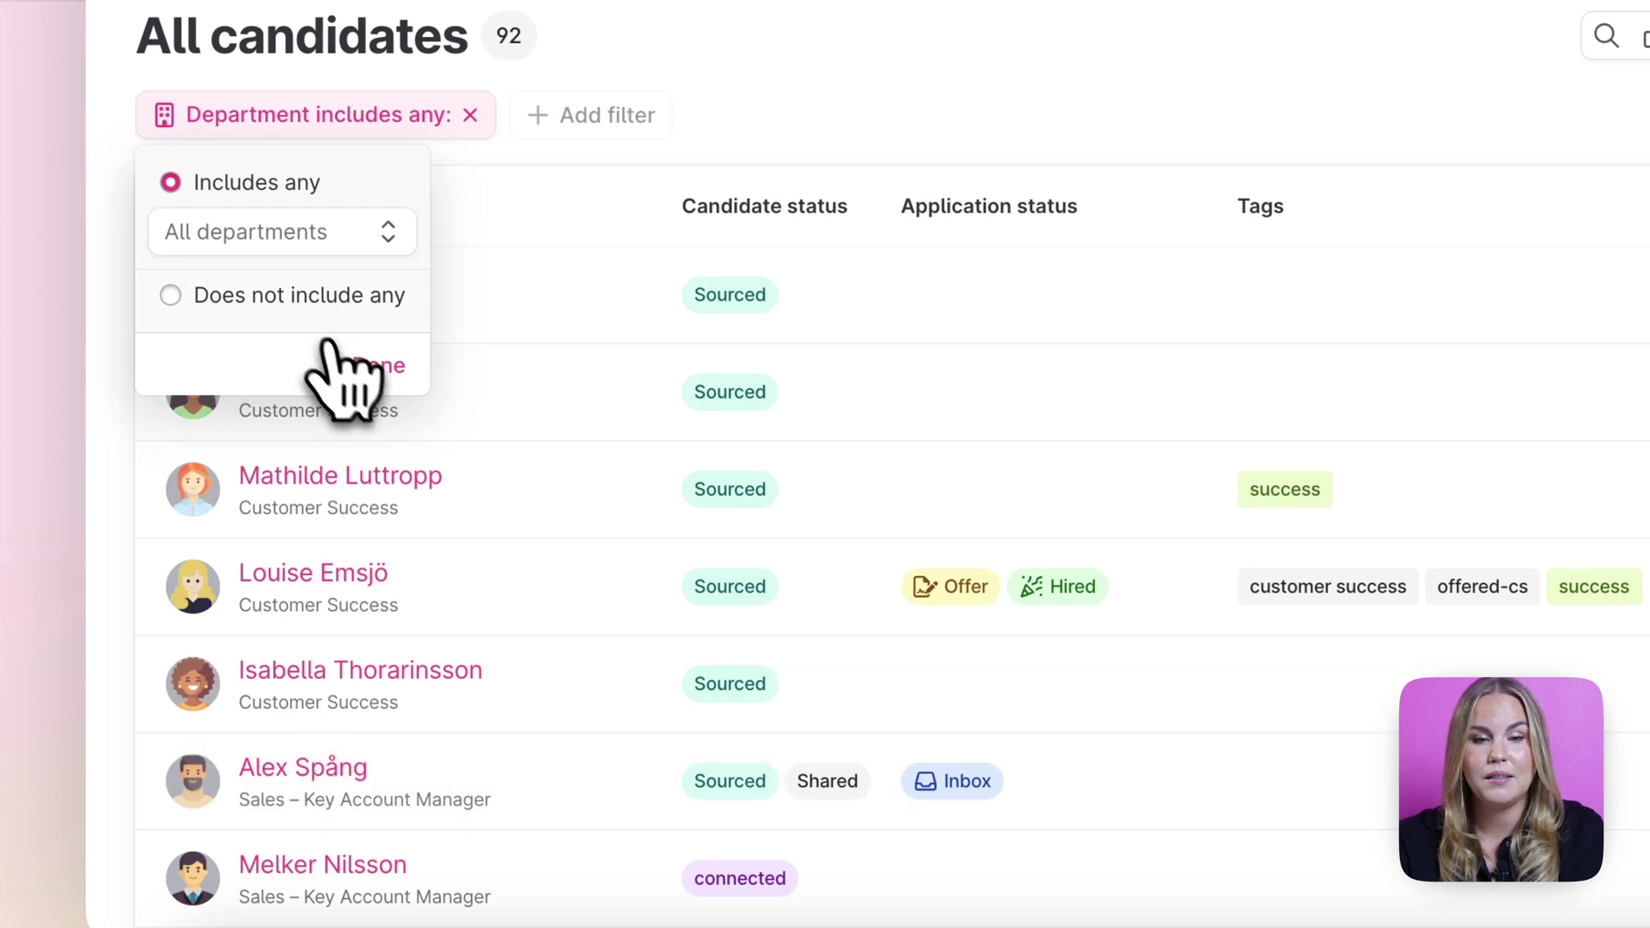
click(288, 233)
click(288, 521)
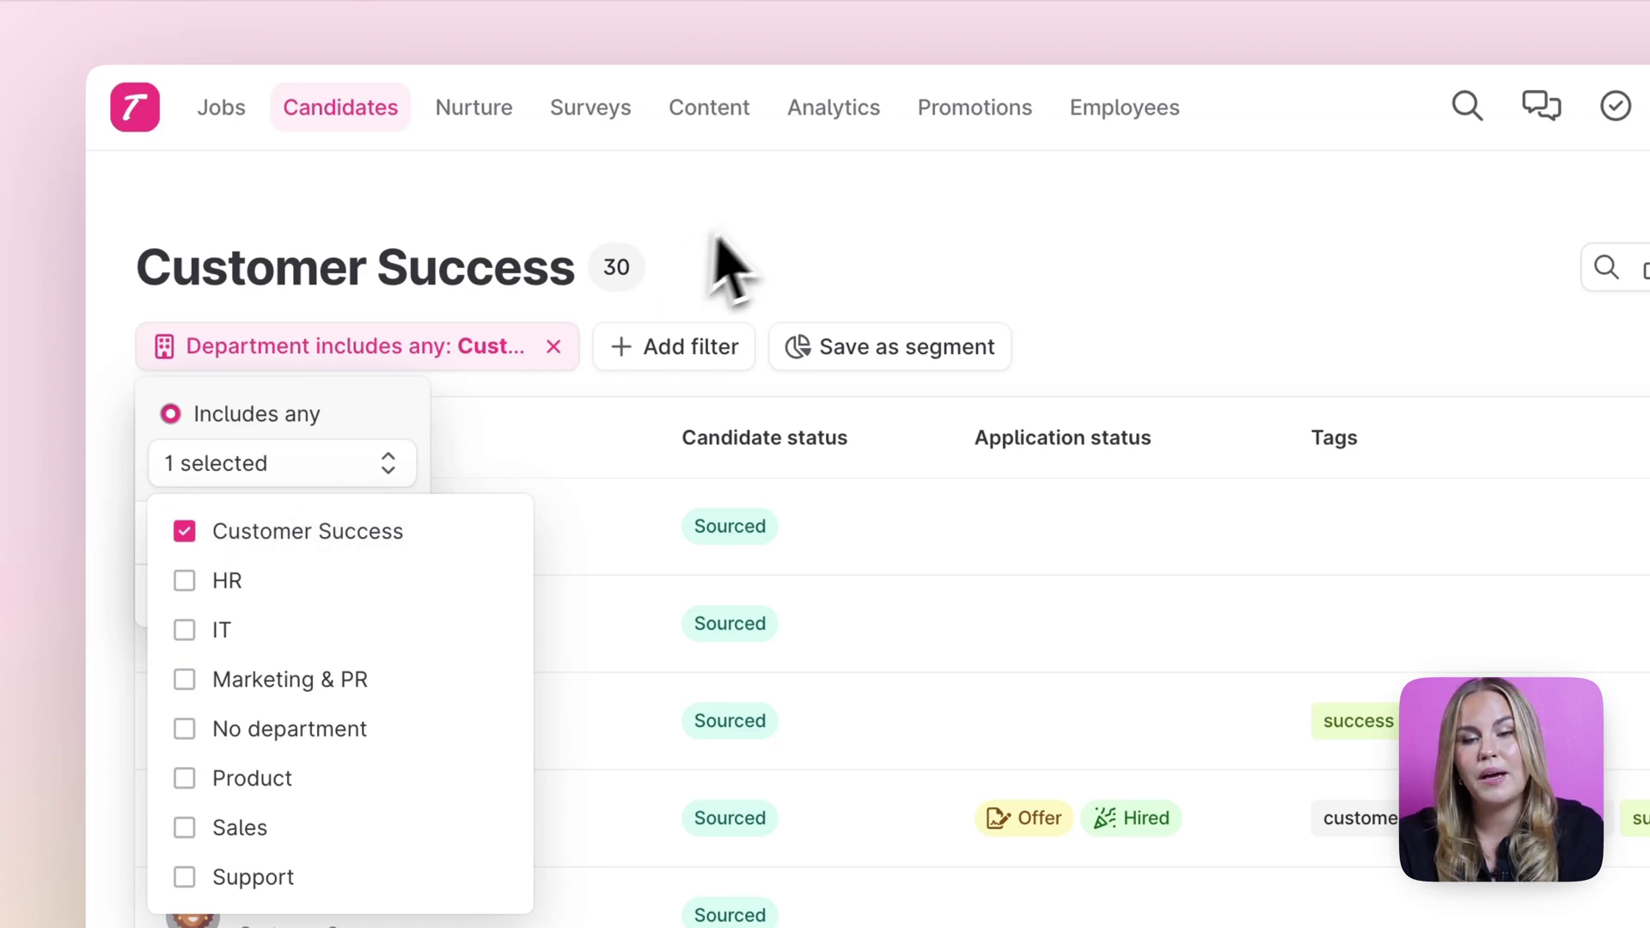
Add a Tags filter for 'Rejected potential candidate', leaving 9 Customer Success candidates.
click(725, 268)
click(678, 354)
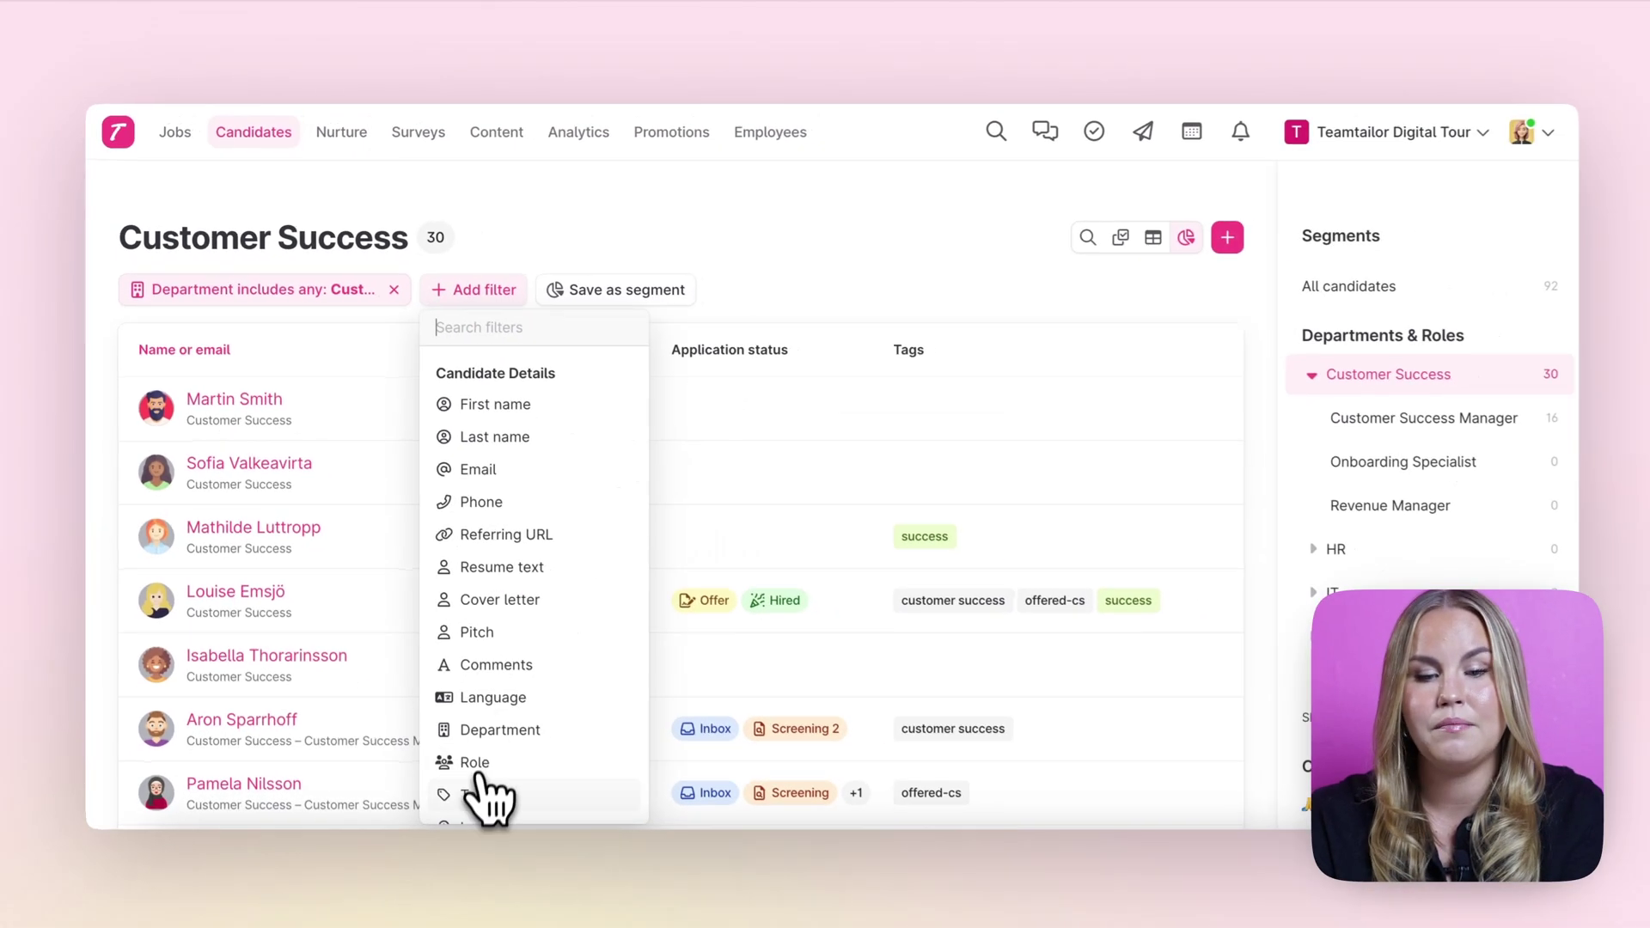
click(515, 857)
click(487, 366)
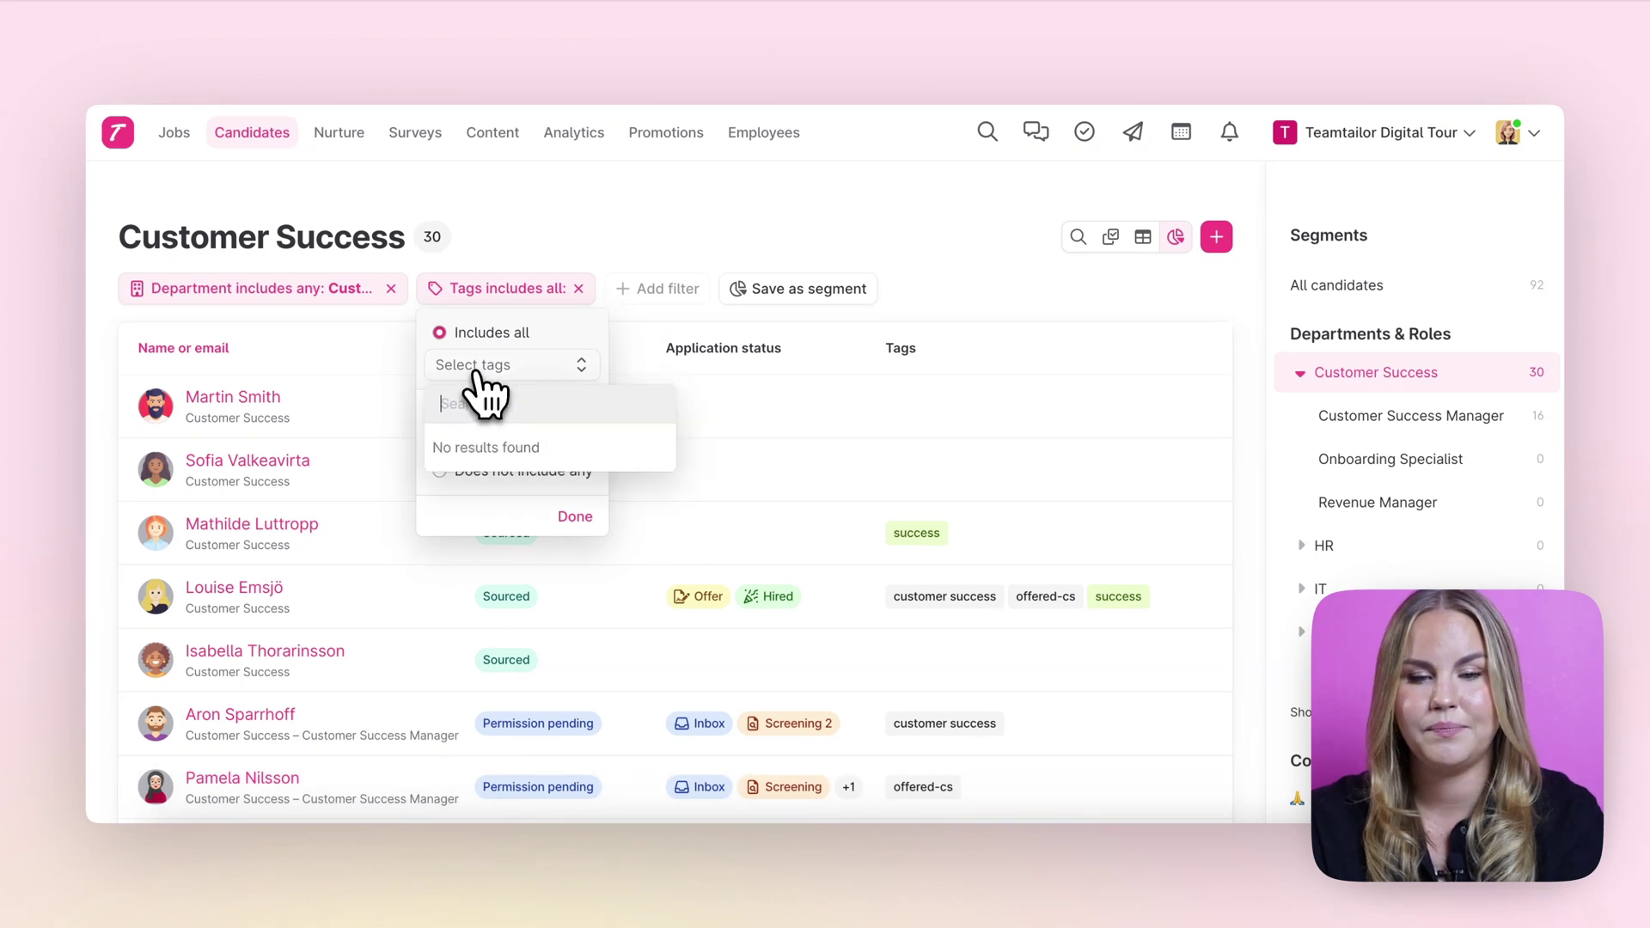
text(Rejected potential candidate)
click(477, 448)
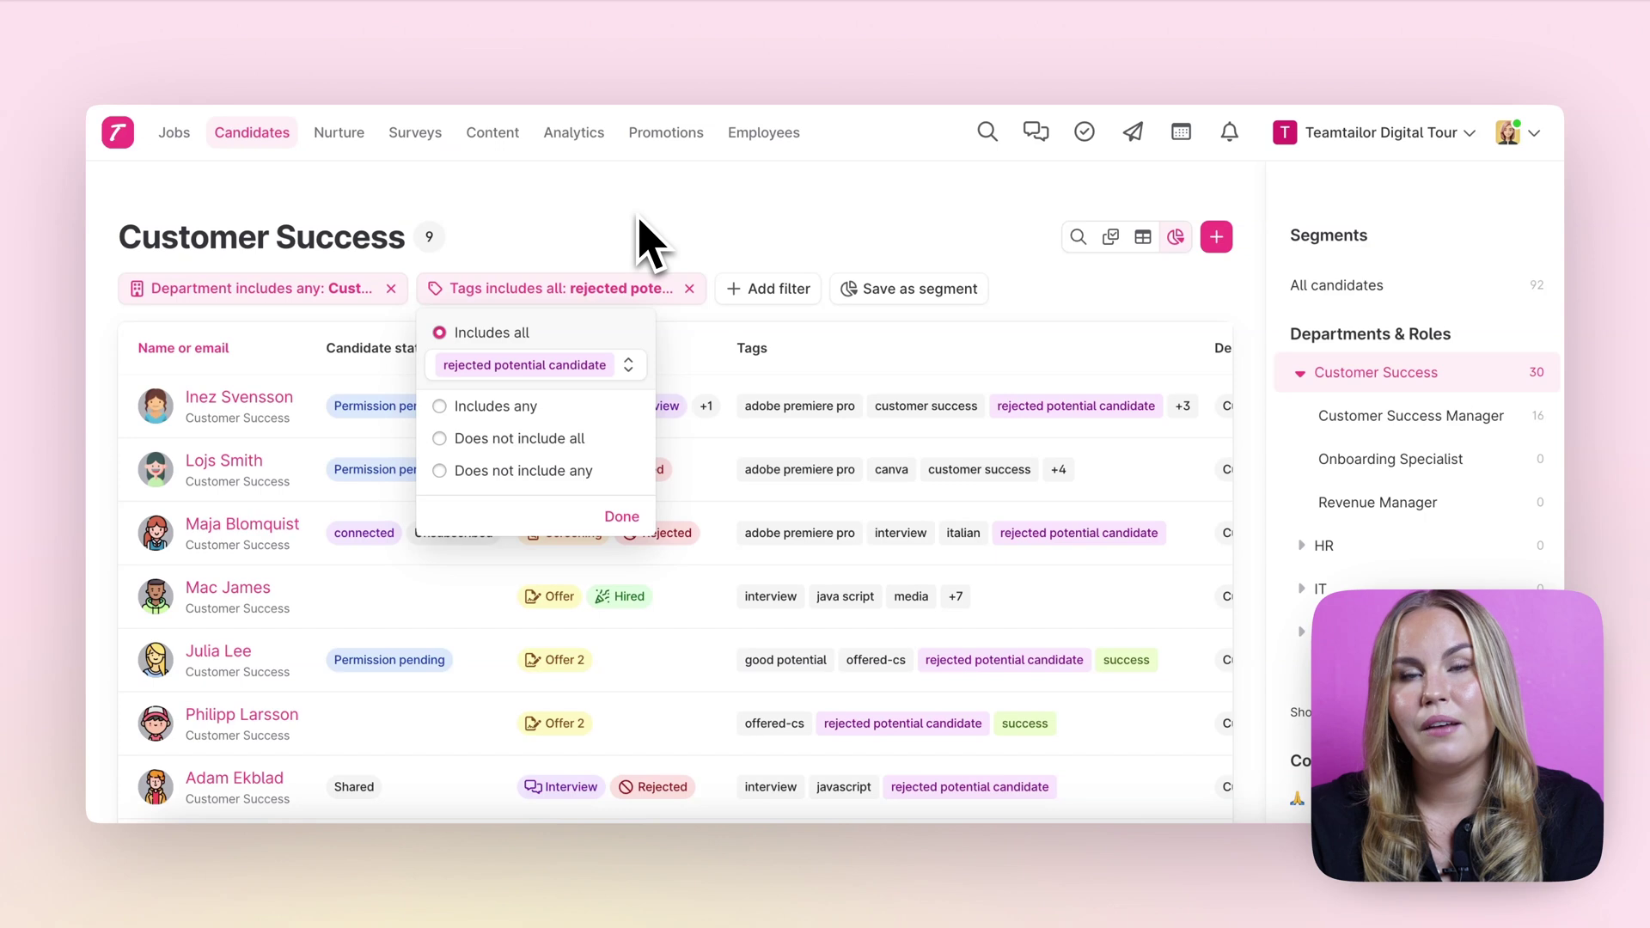
click(621, 516)
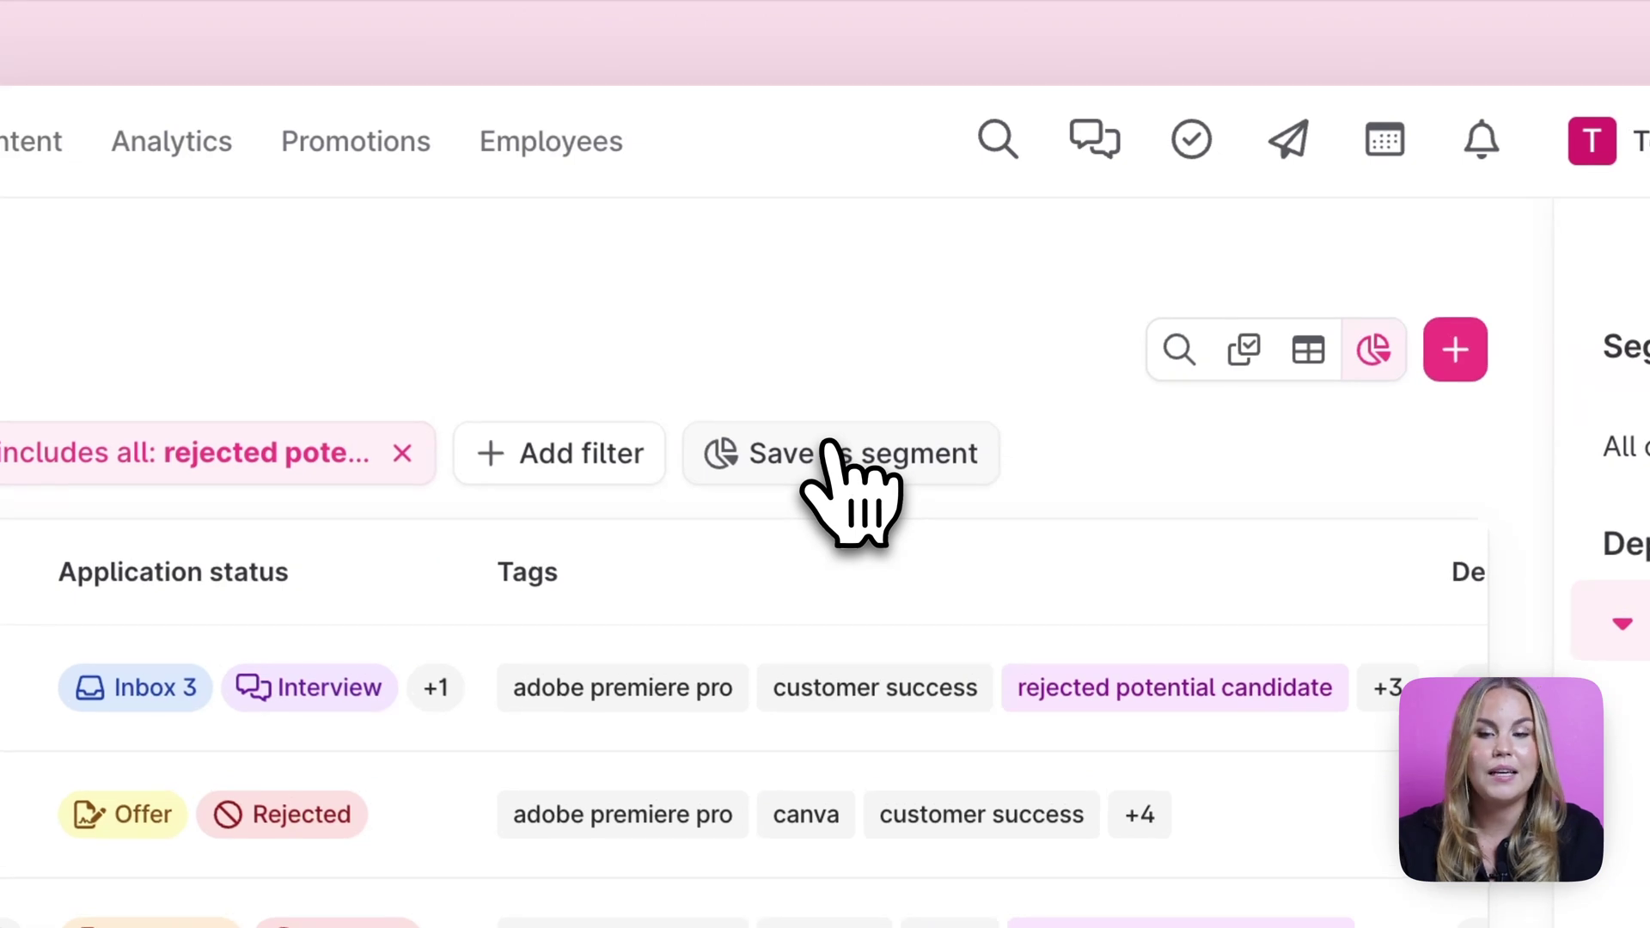
Save the current filters as a new segment named 'Rejected potential candidate'.
click(831, 449)
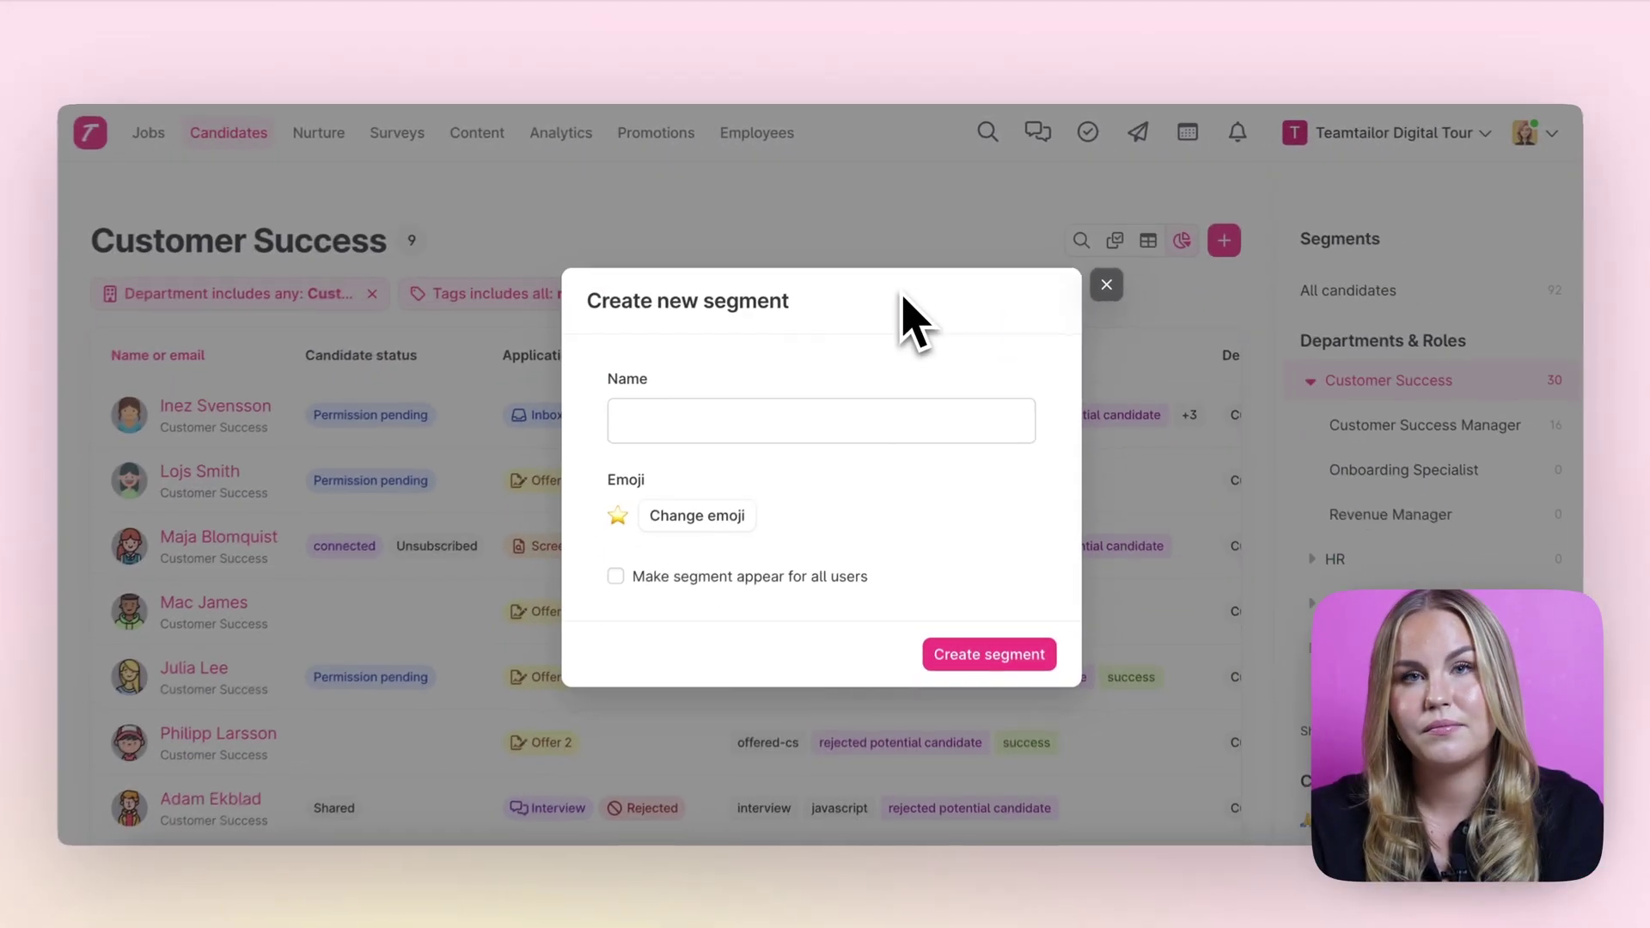
click(777, 431)
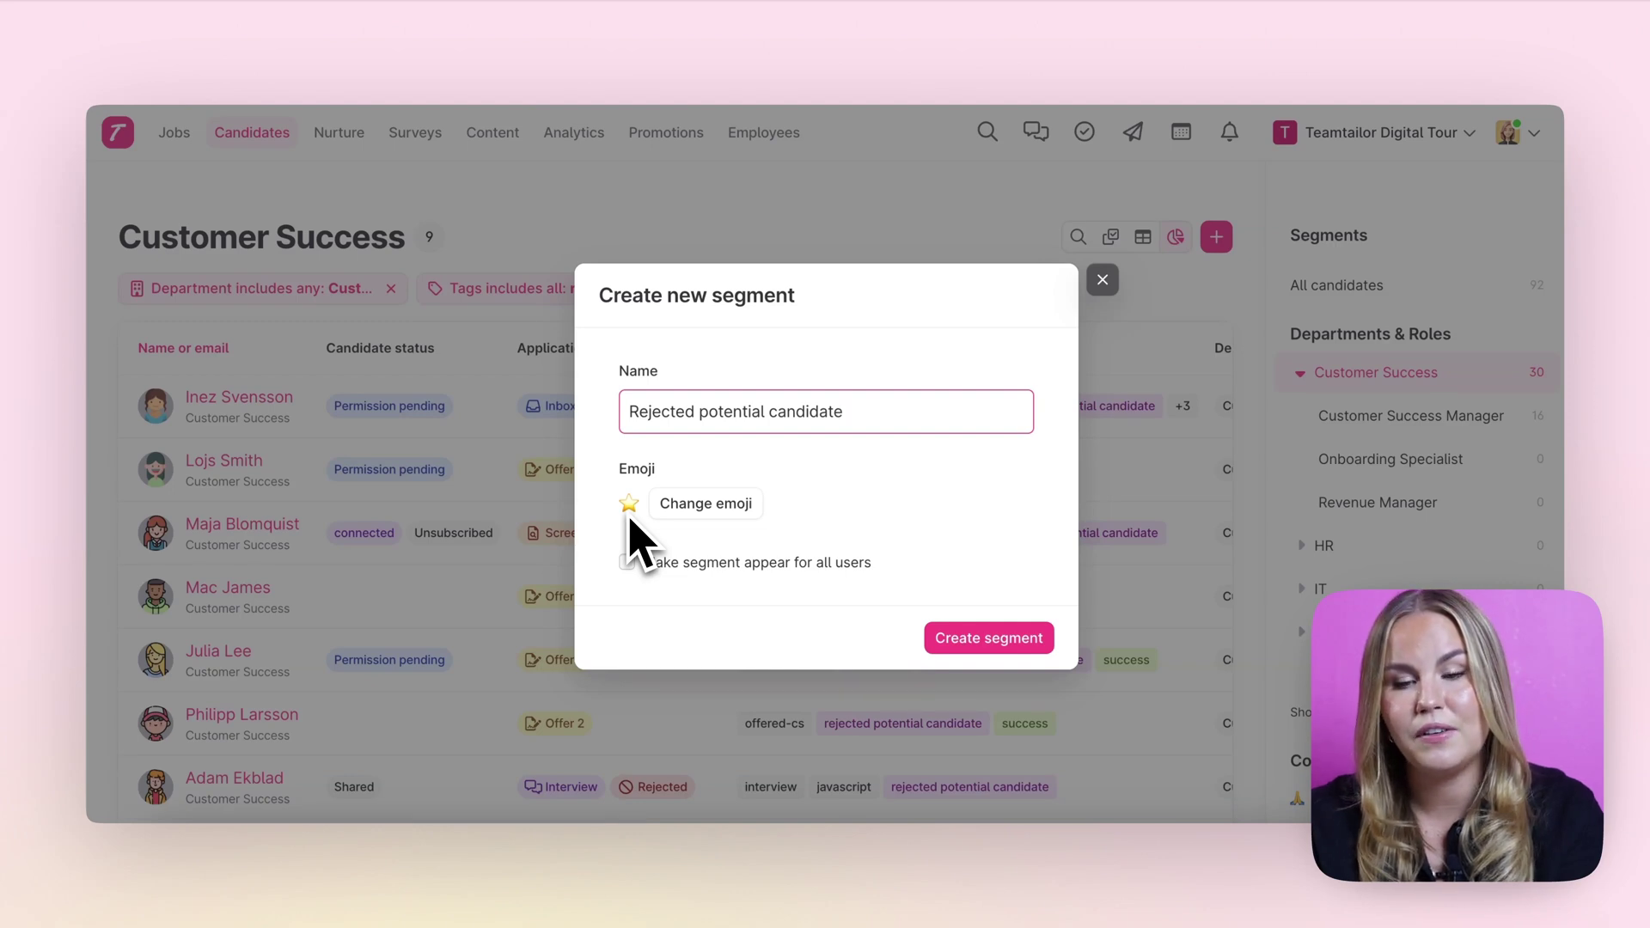
click(627, 563)
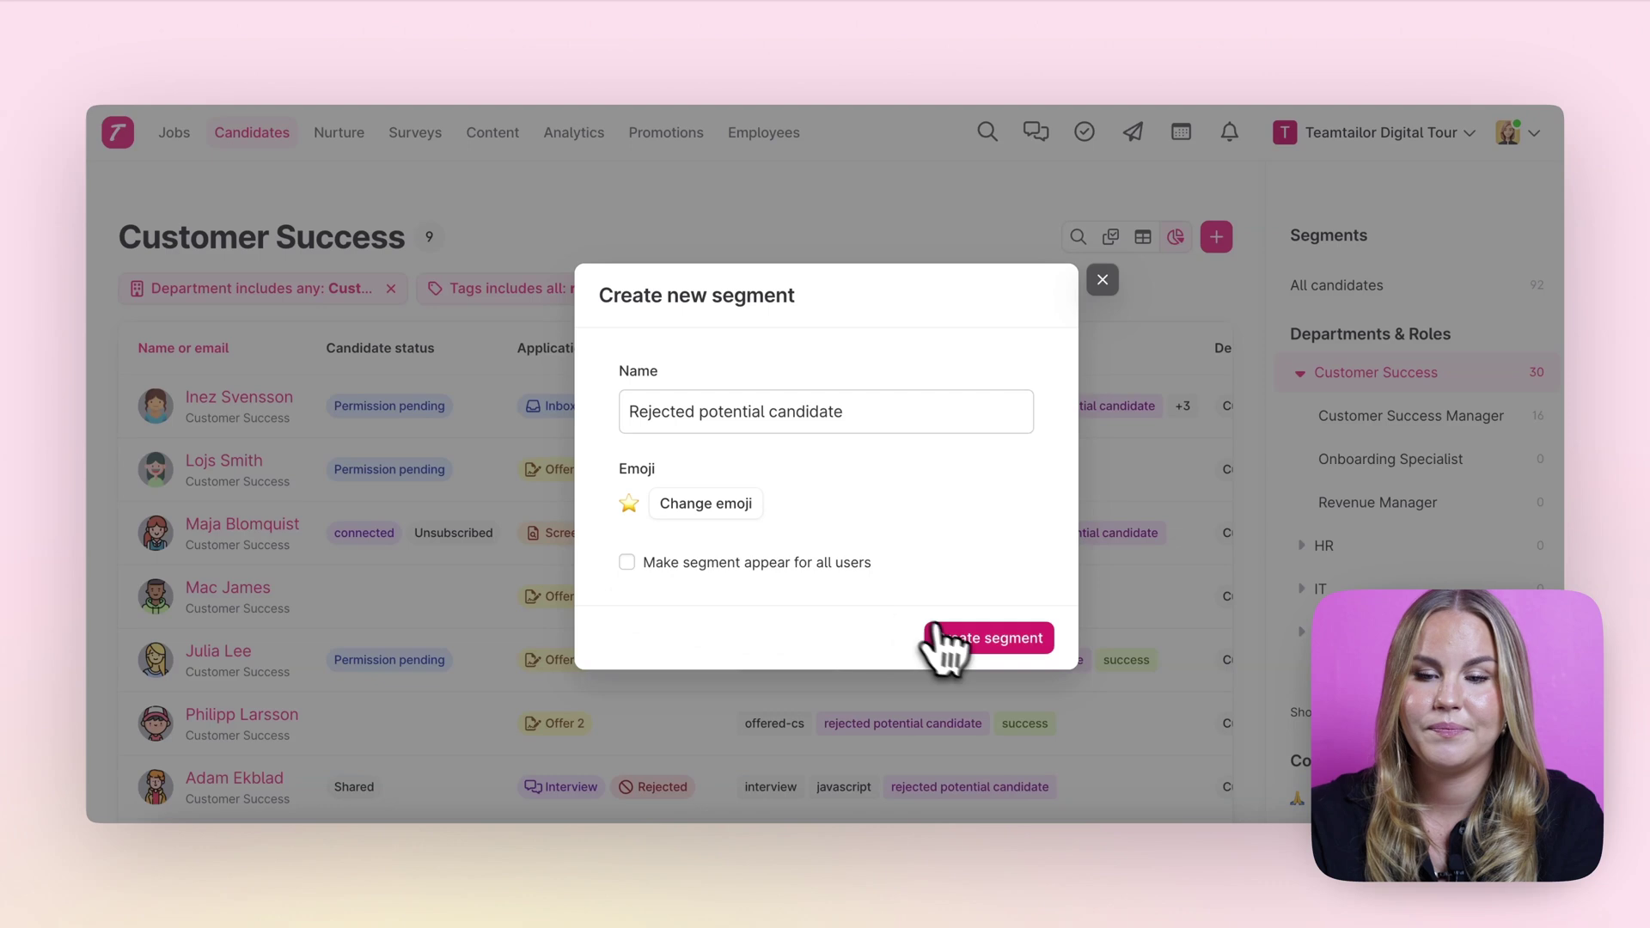
click(978, 641)
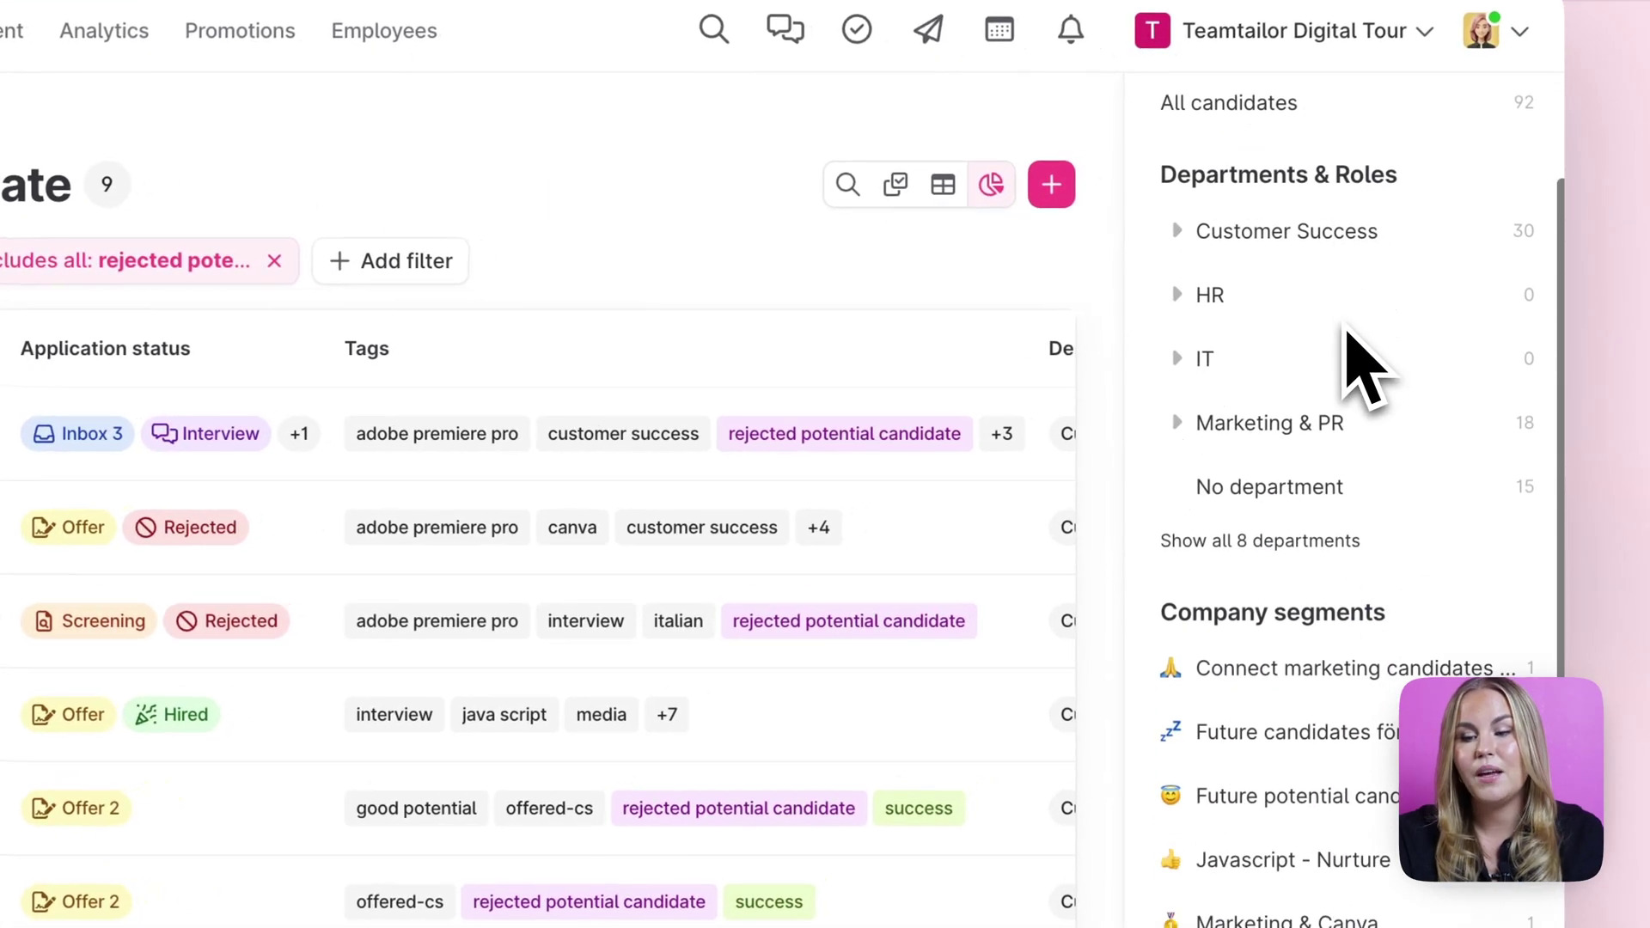
Hide the segments sidebar so the full candidate table, including Department, is visible.
scroll(1358, 353, down, 4)
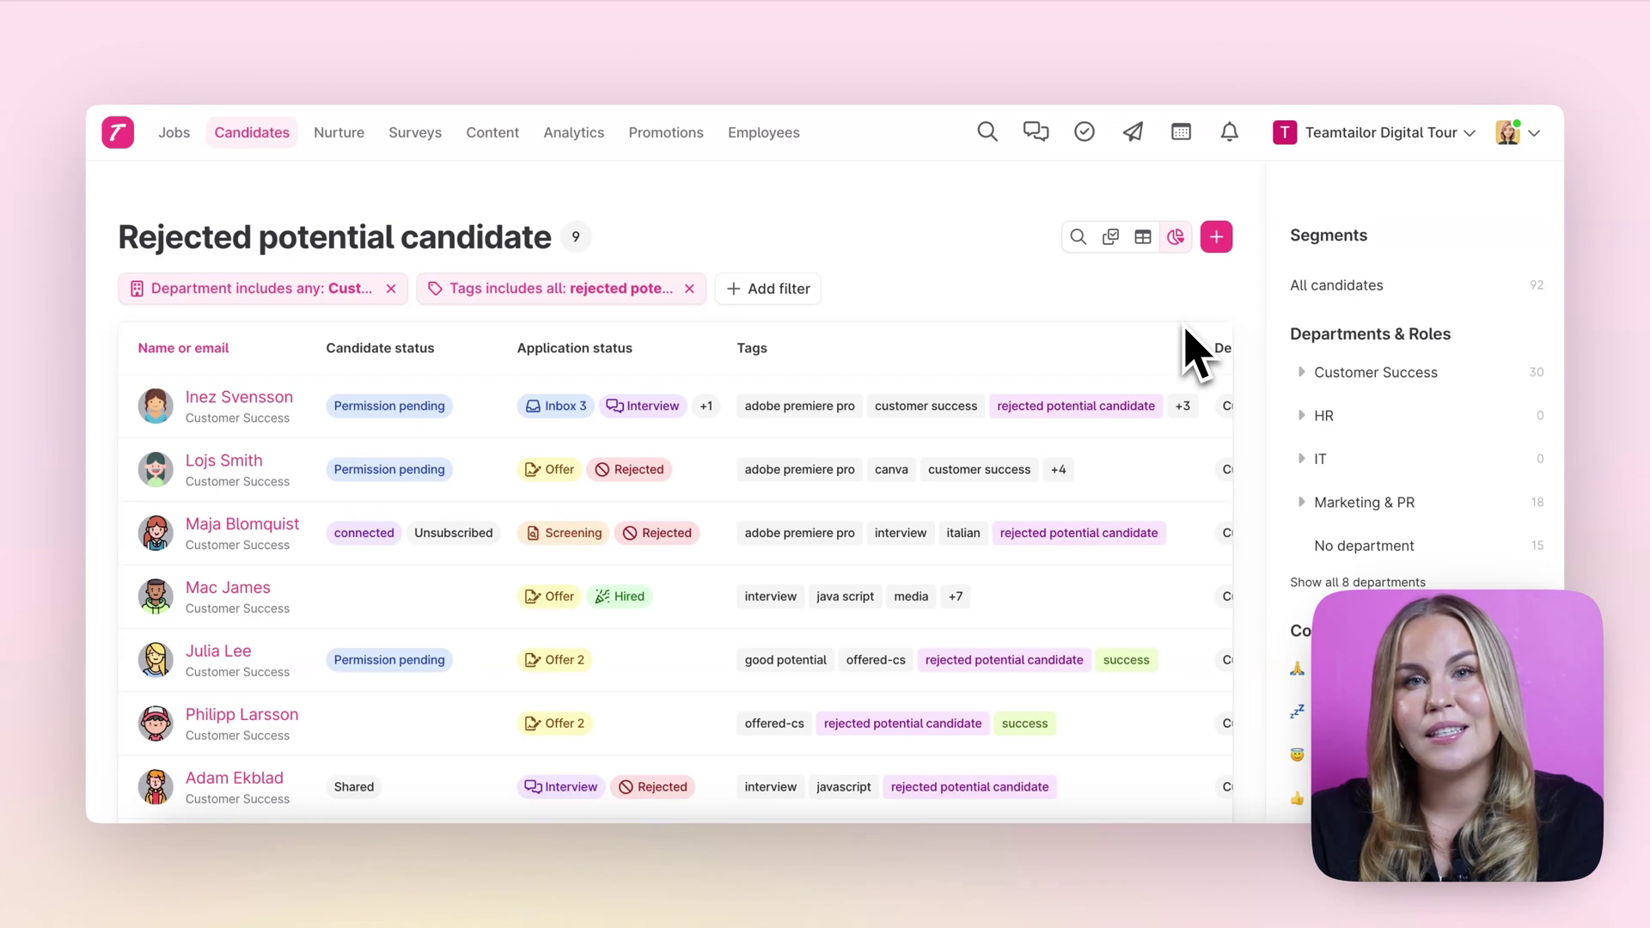
click(1175, 237)
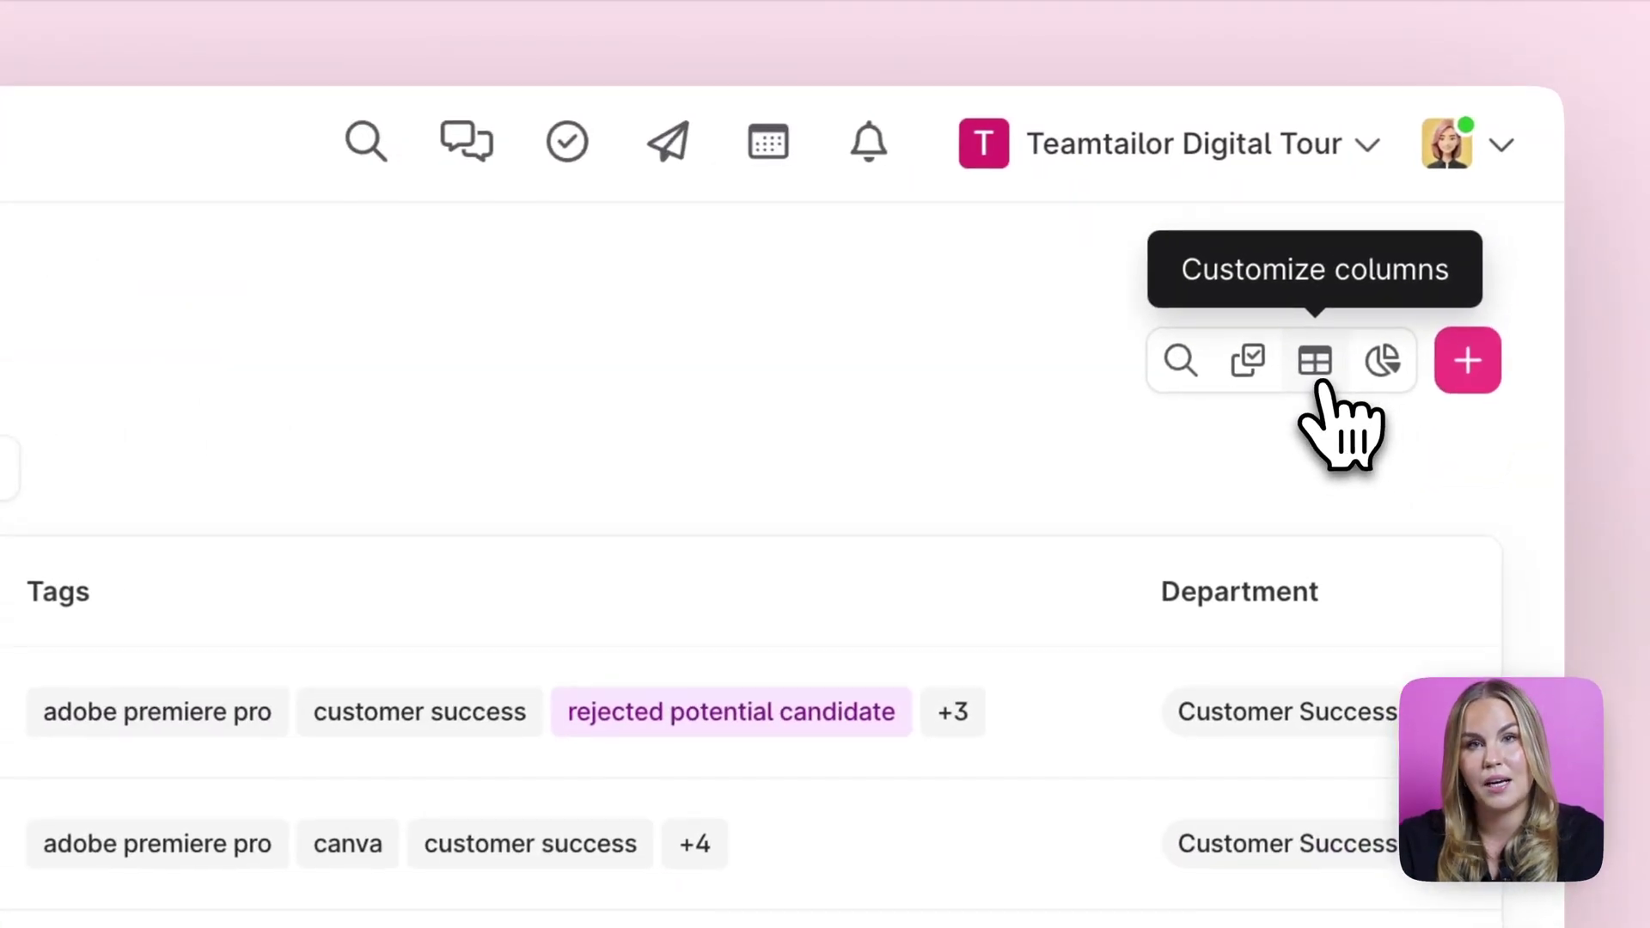
click(1318, 378)
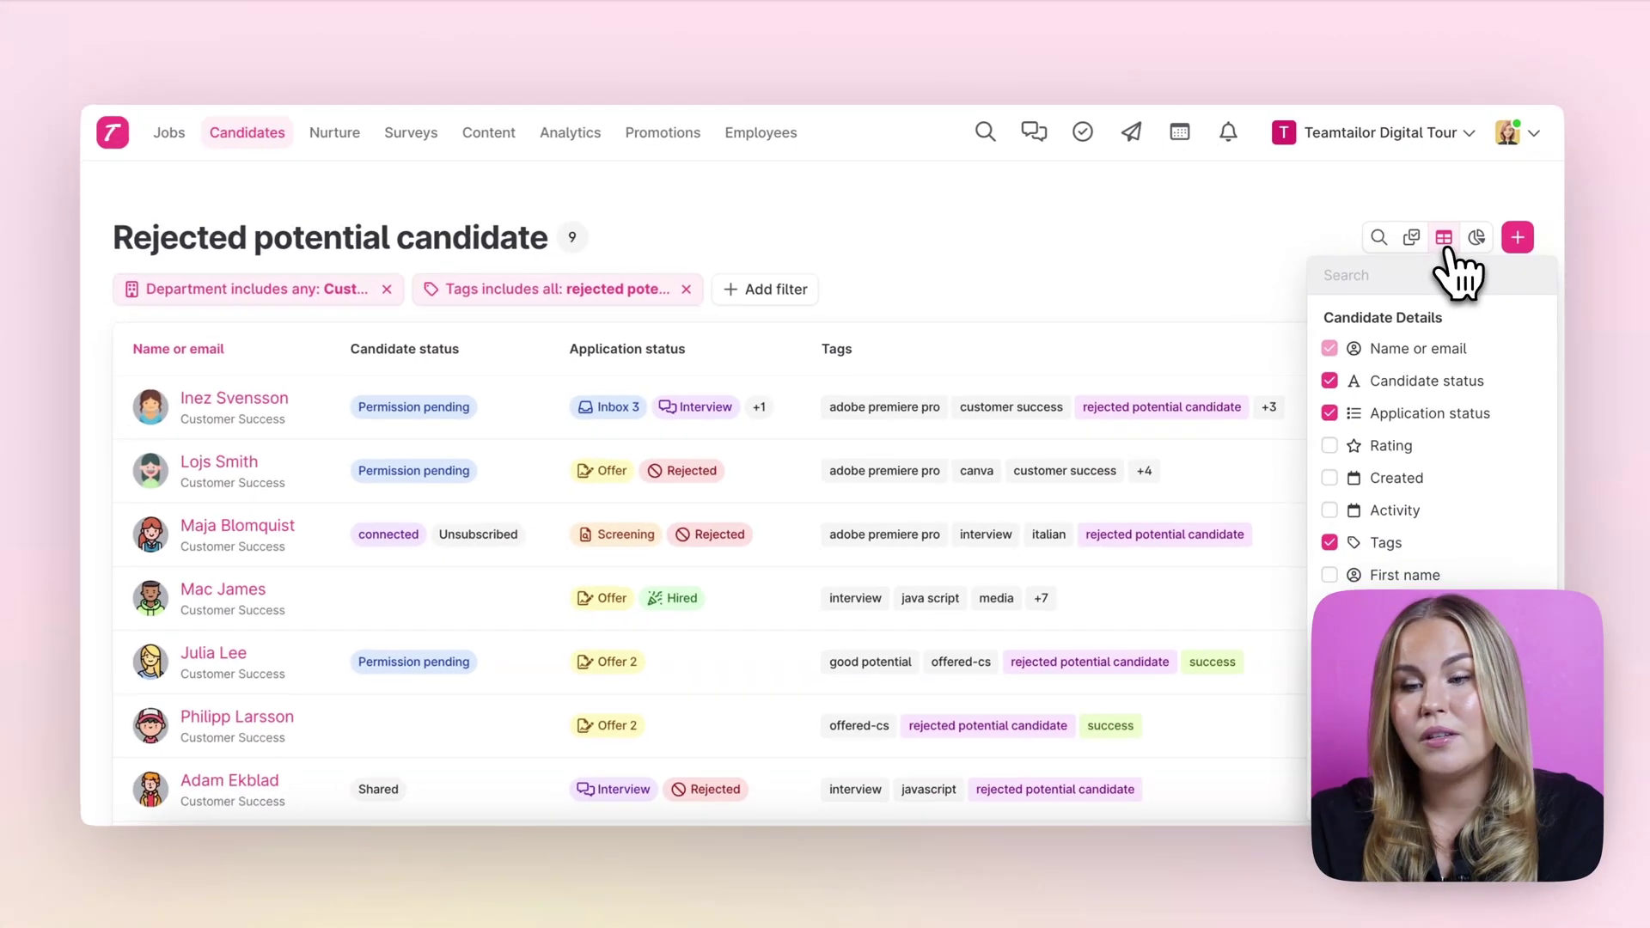
click(1330, 445)
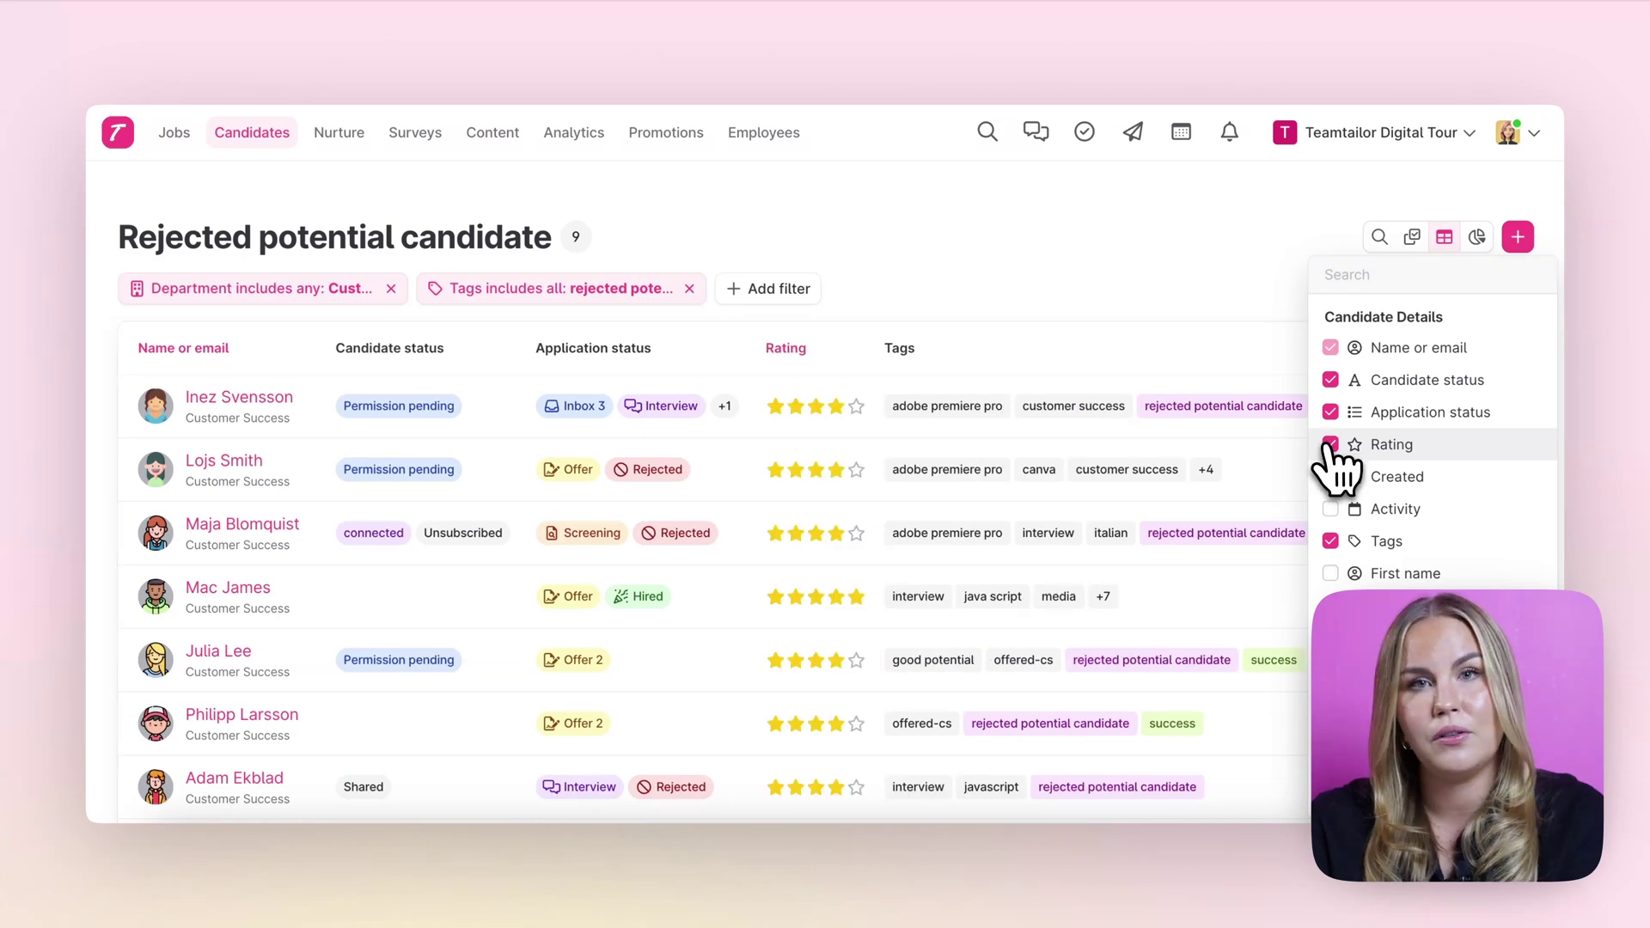
click(1331, 444)
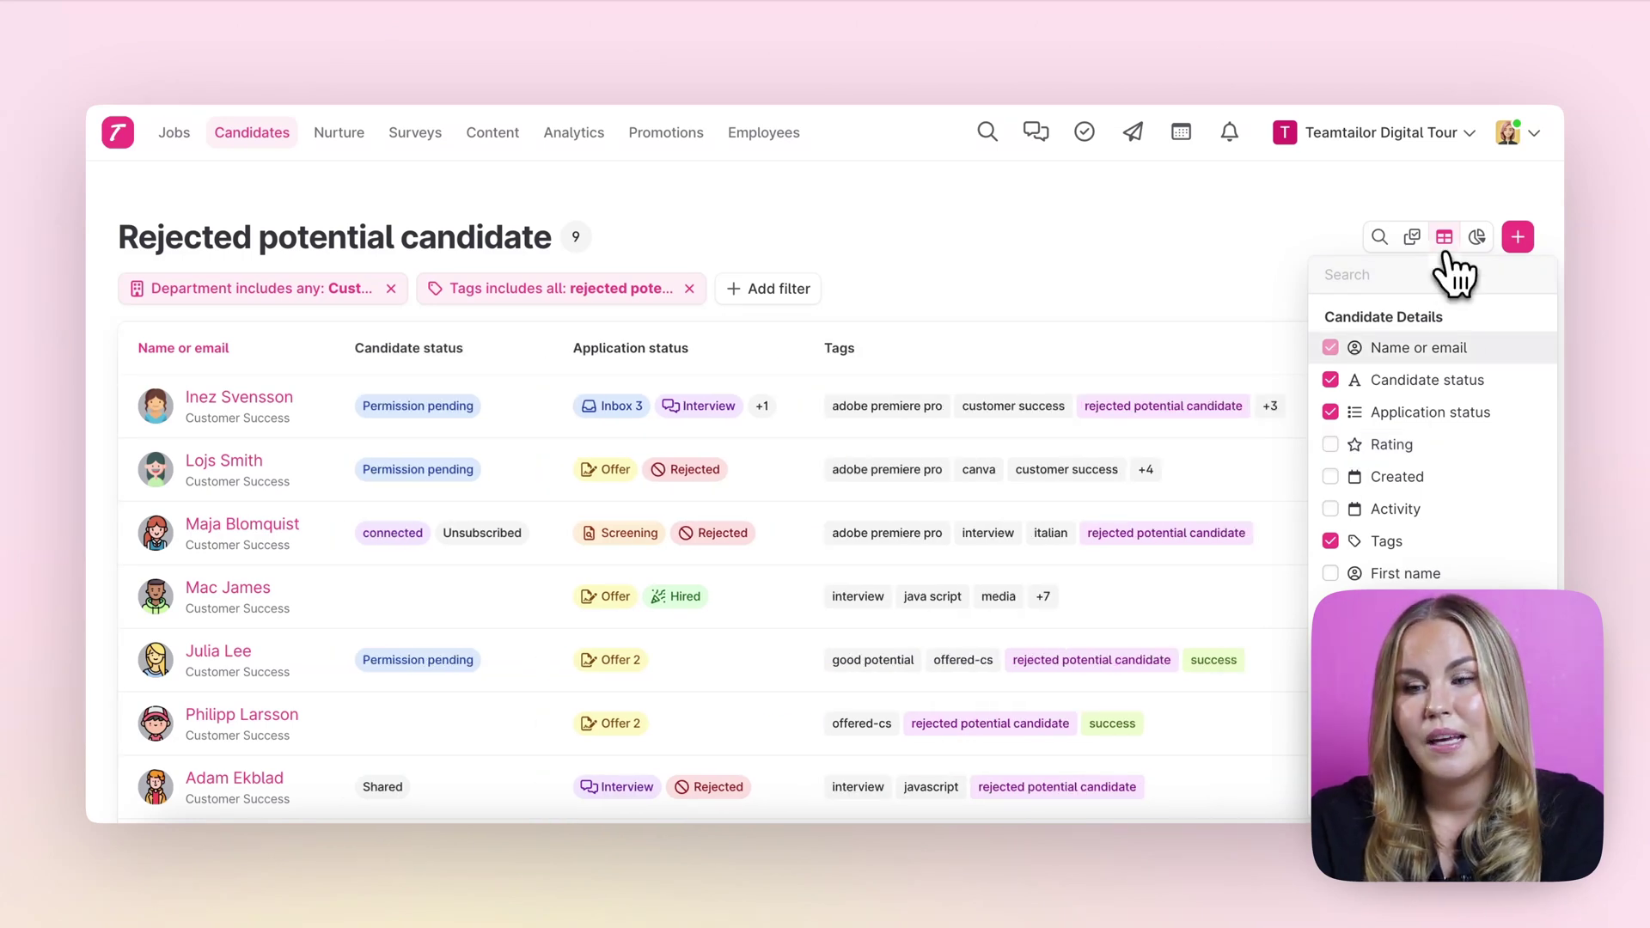
click(1445, 245)
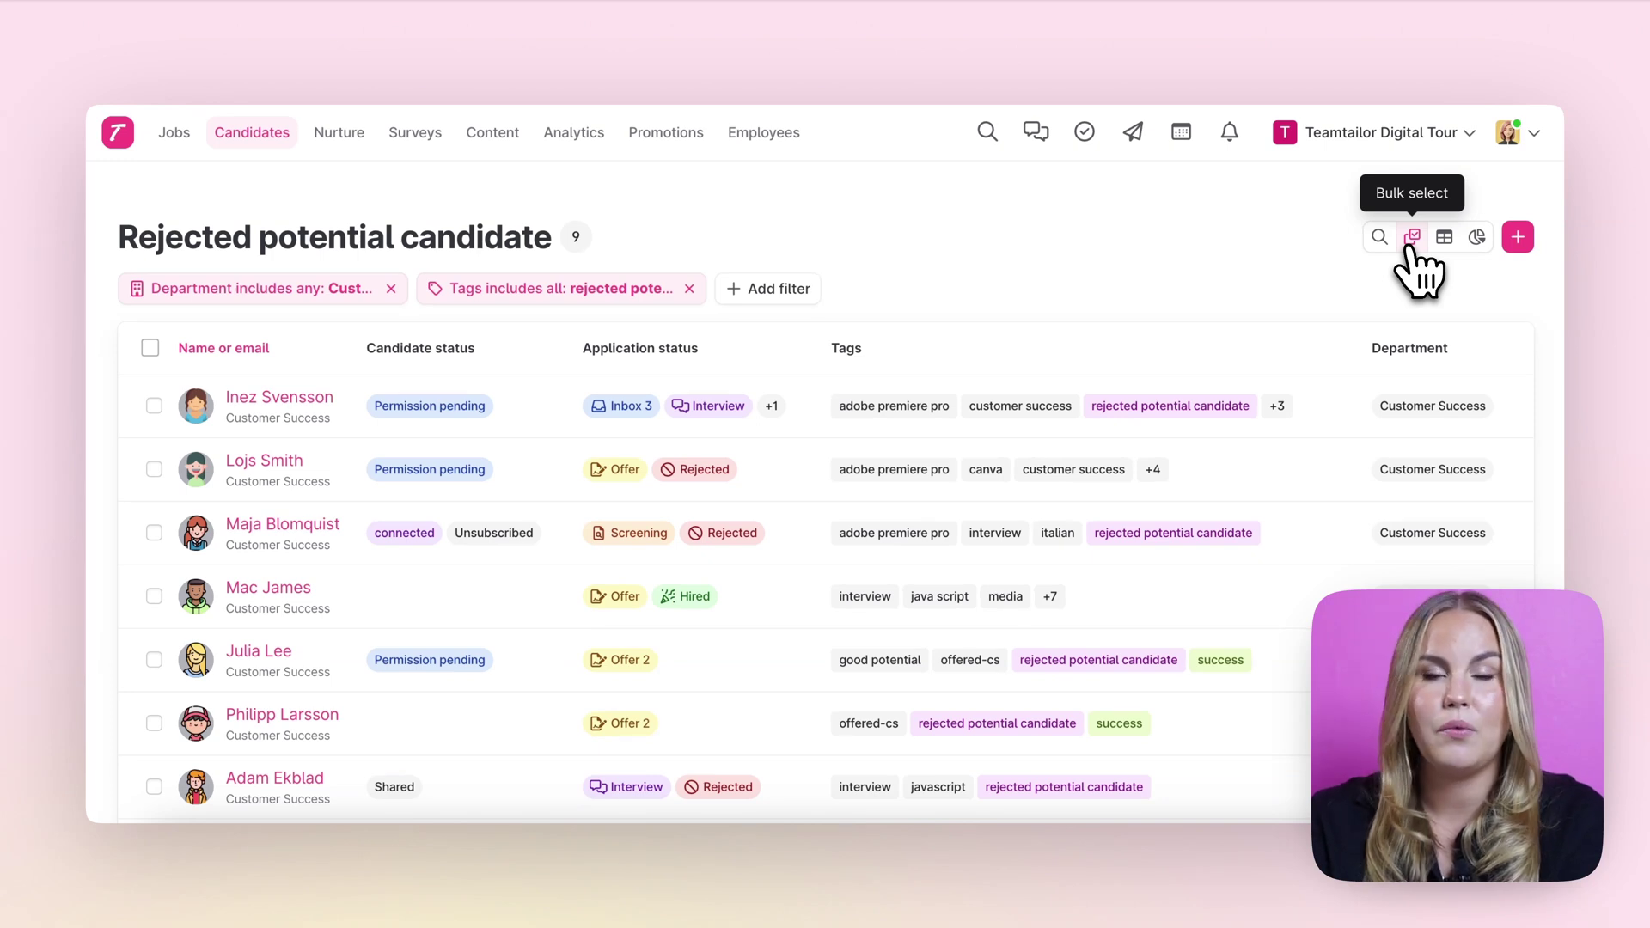
Bulk-select all nine candidates and bring up the Move candidates dialog.
click(154, 406)
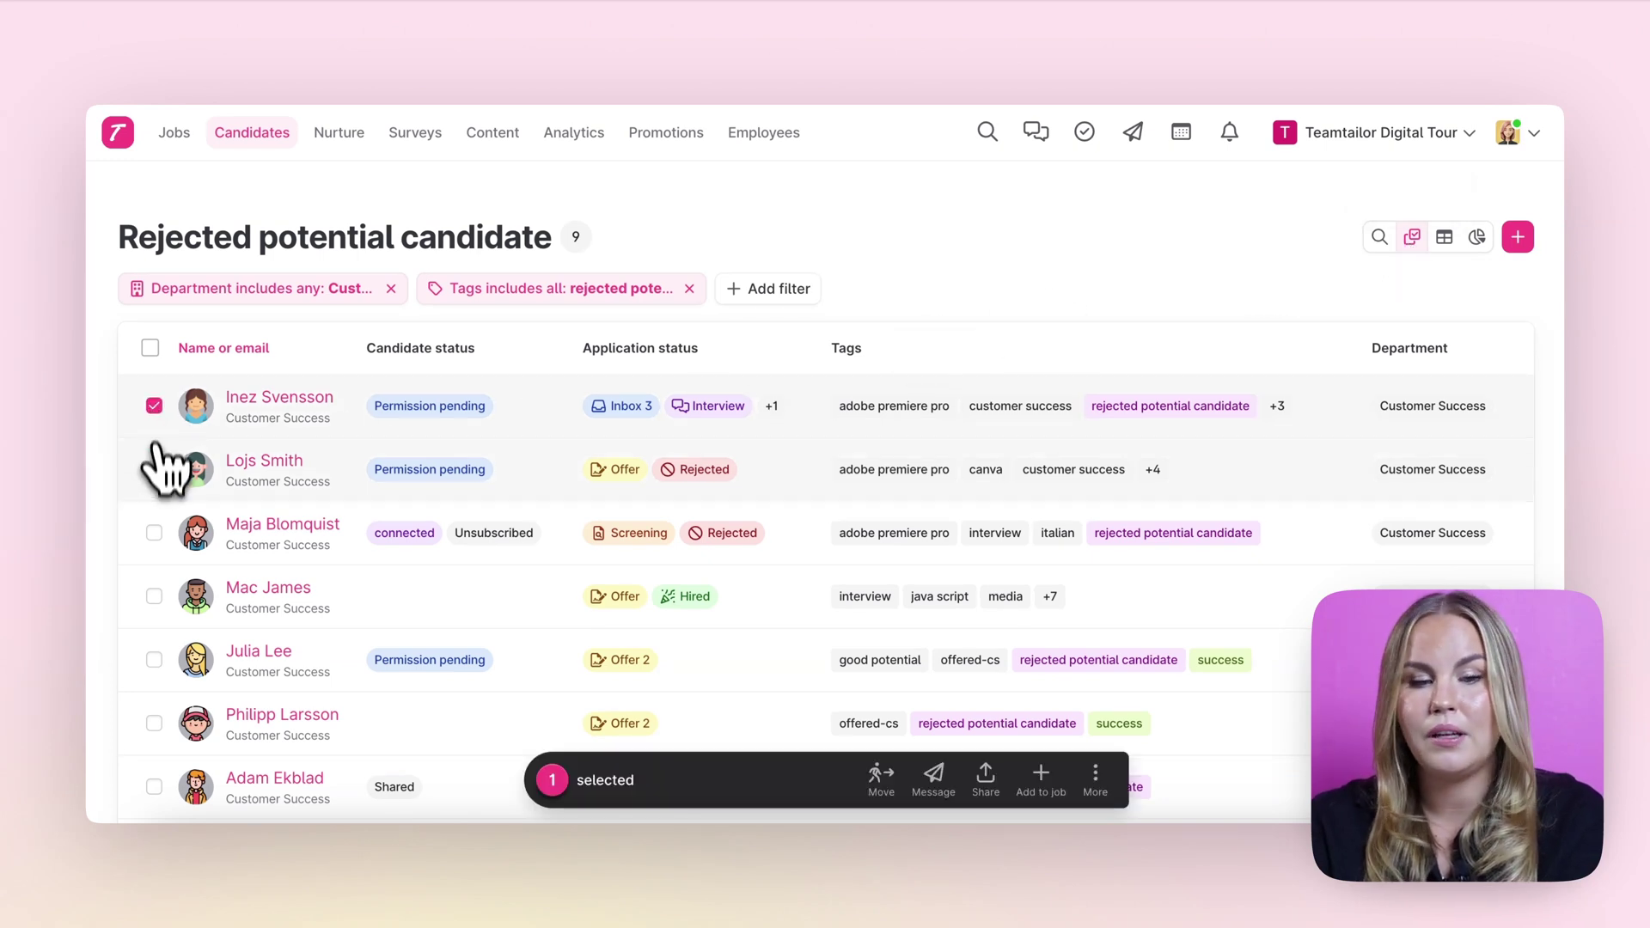
click(154, 469)
click(153, 533)
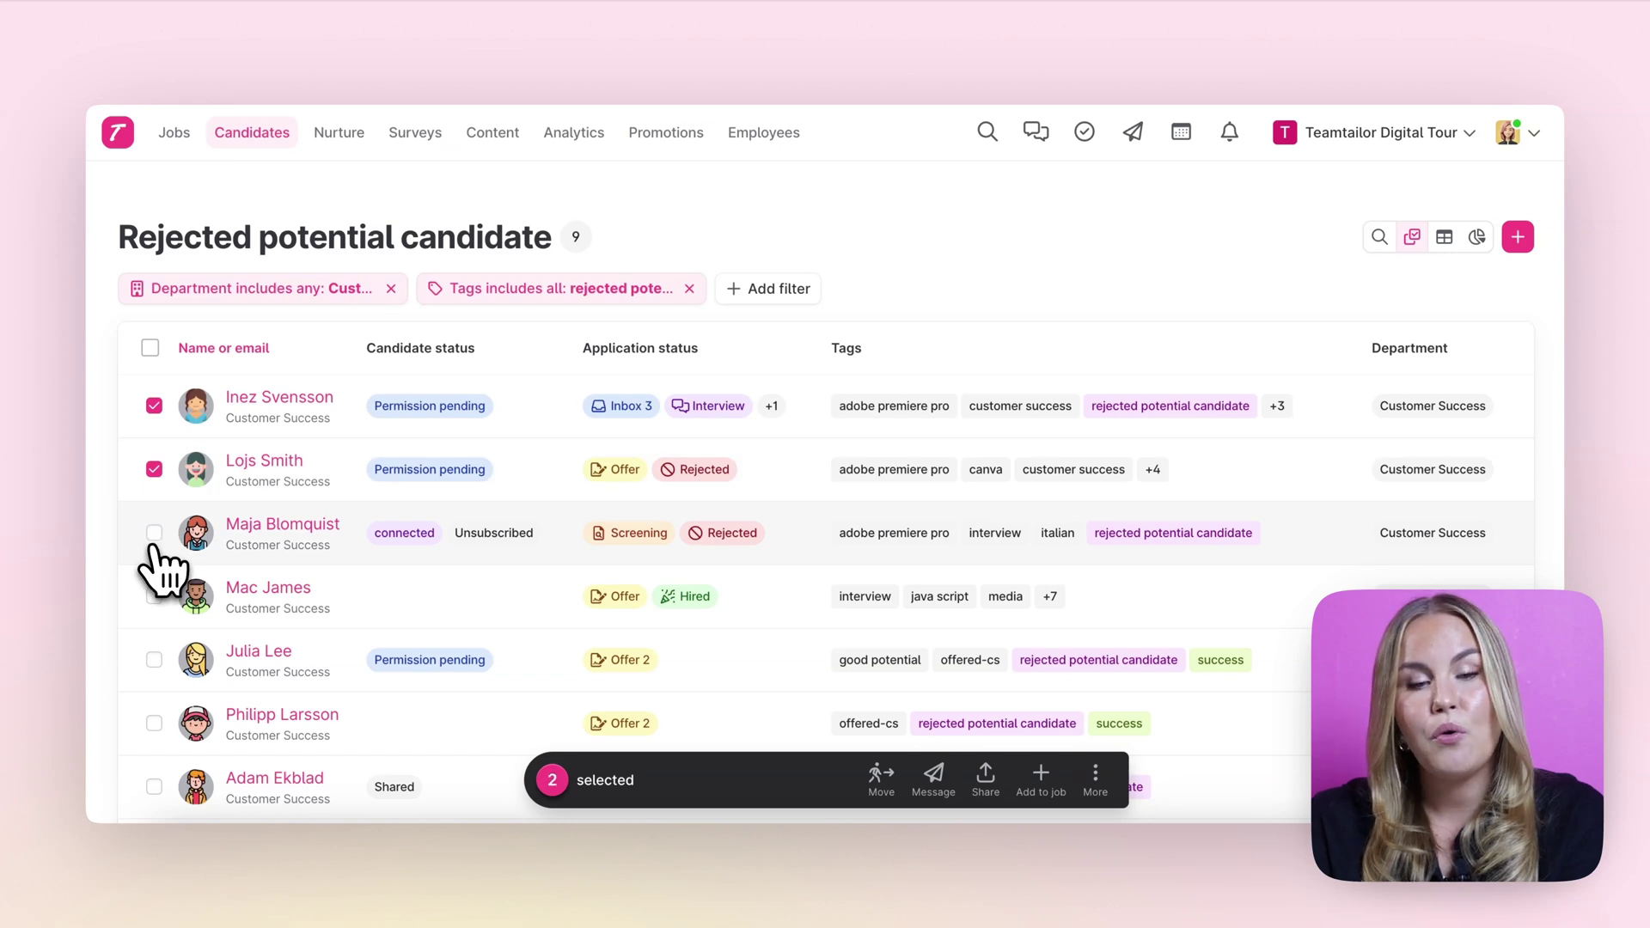
click(154, 469)
click(154, 406)
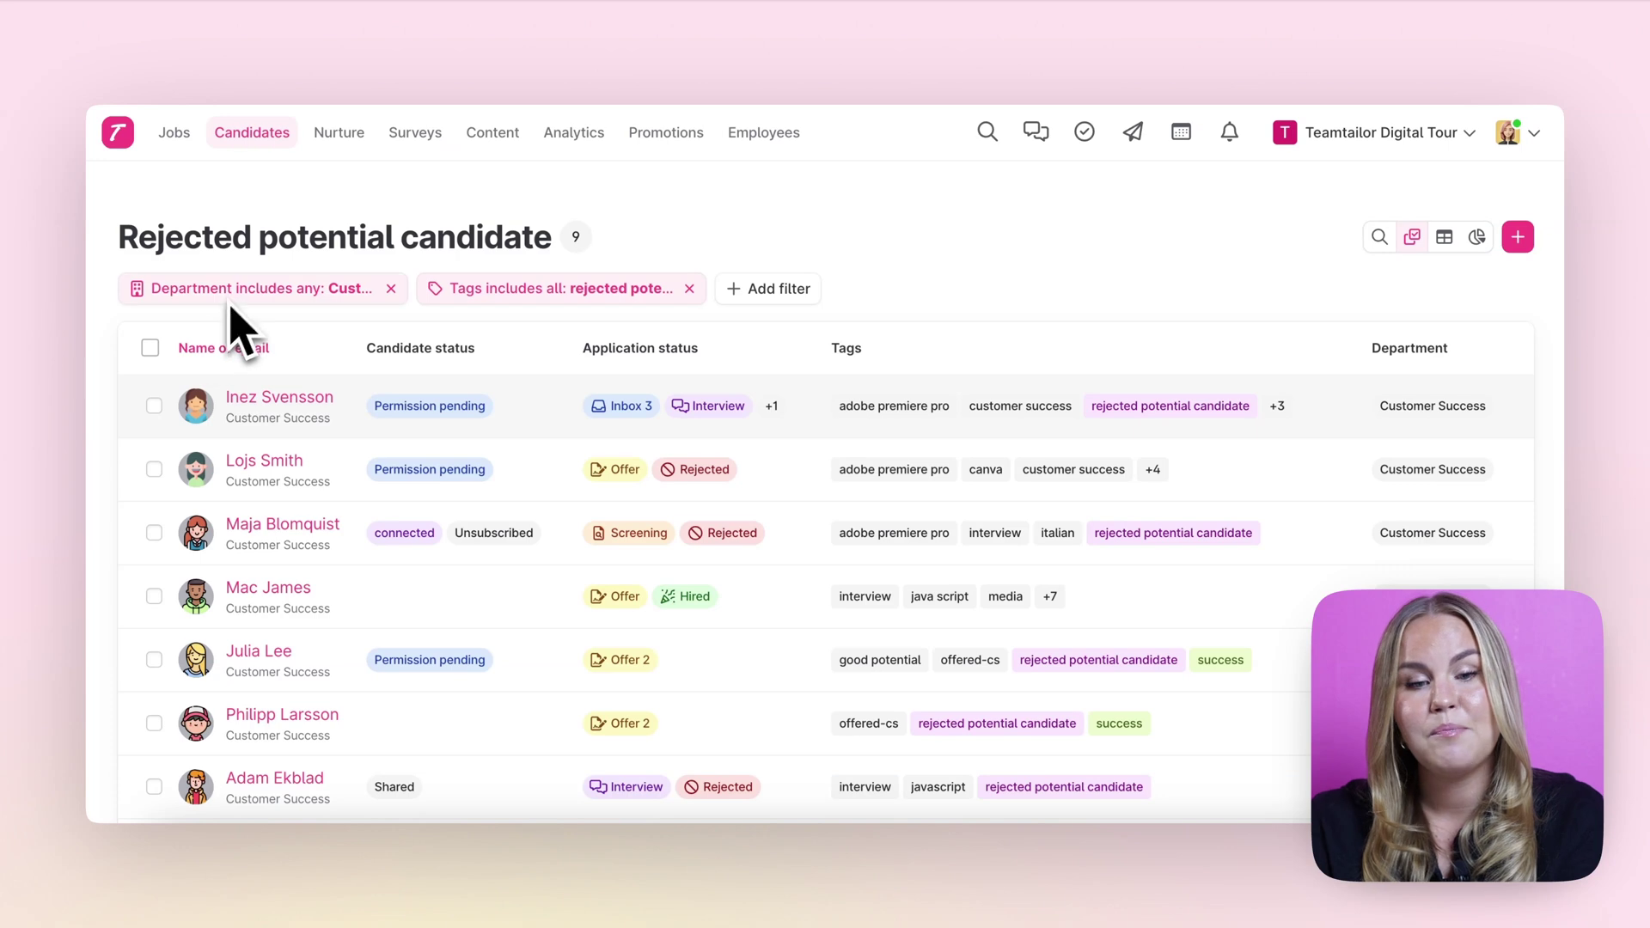
click(150, 347)
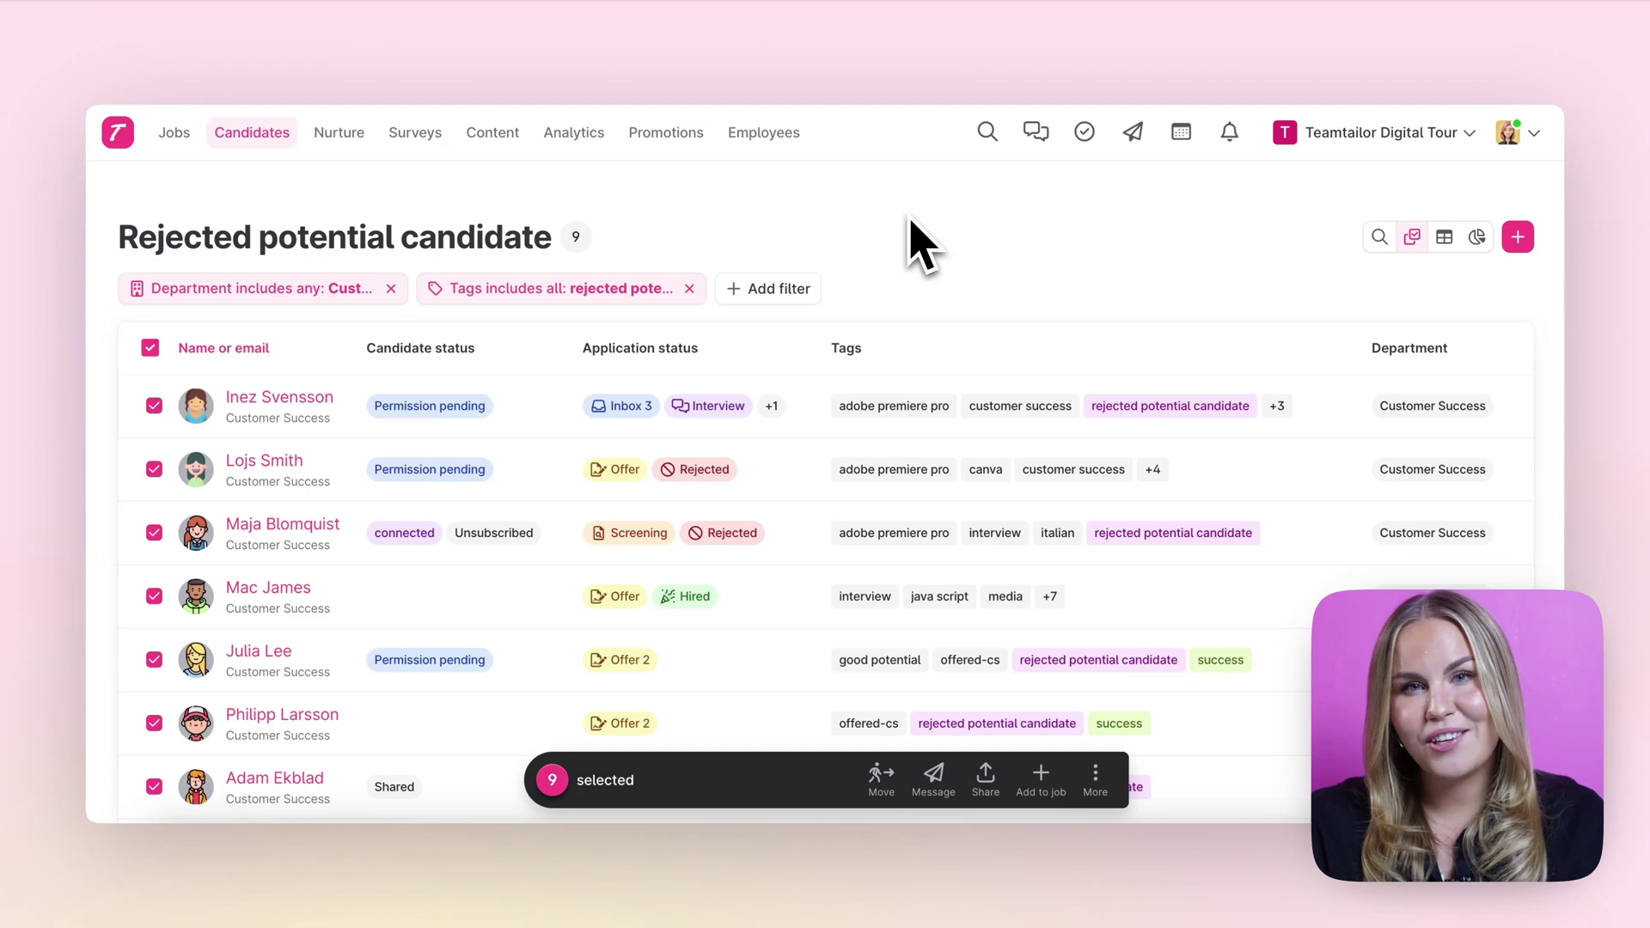
click(879, 786)
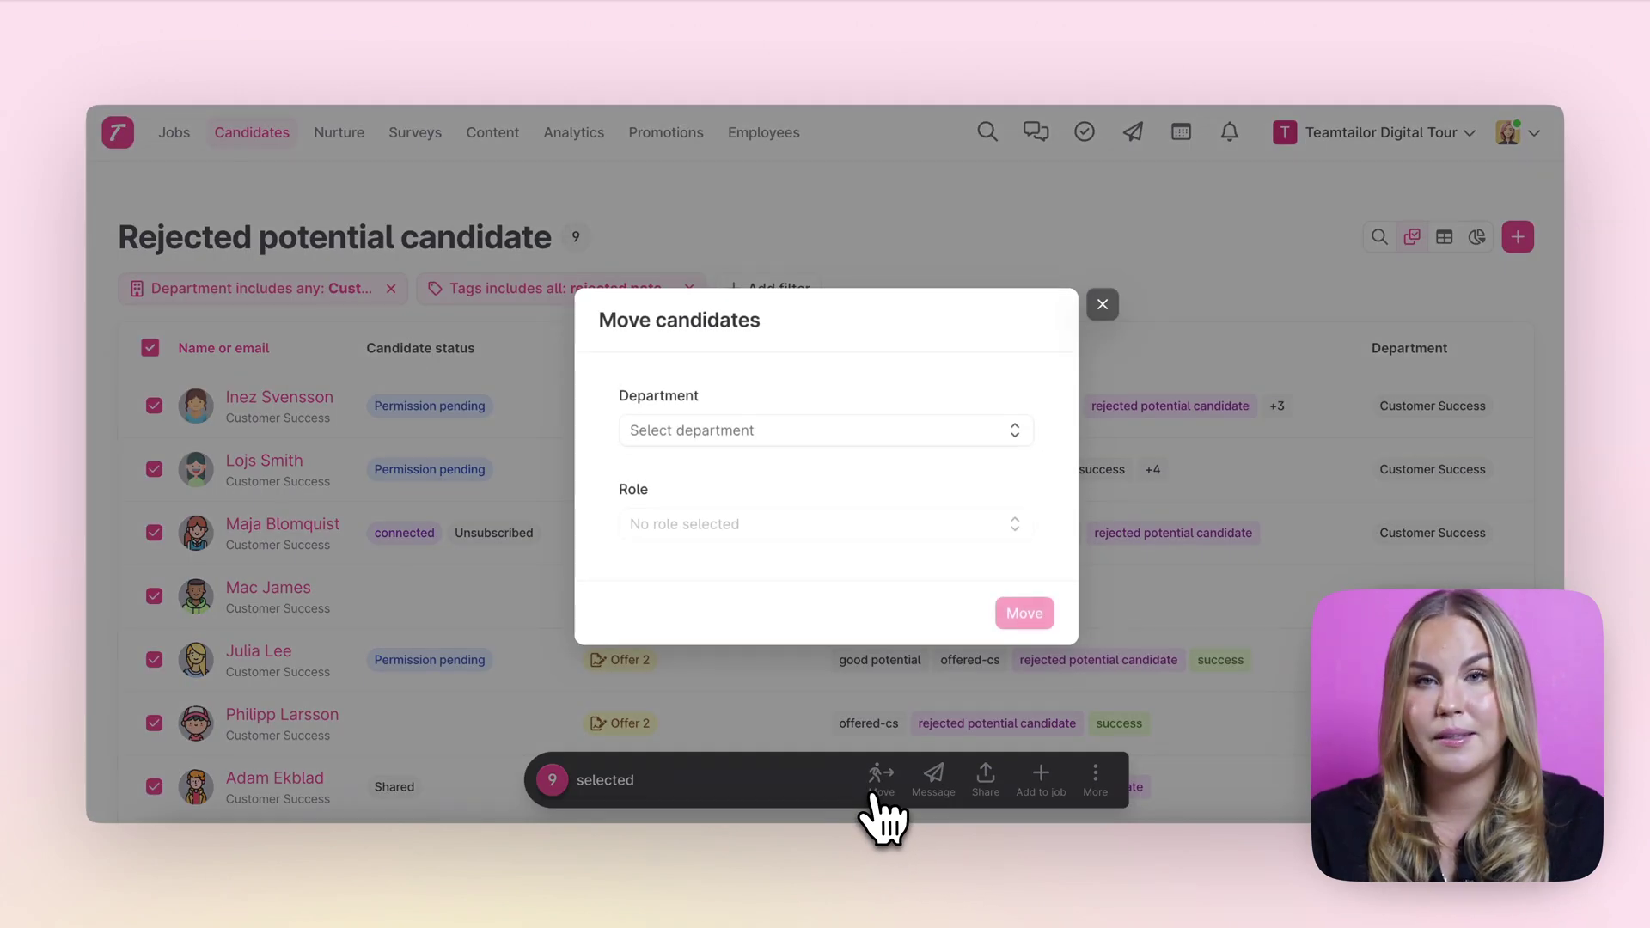
Review the Move, Message, Share and Add to job dialogs, then list the More bulk actions.
click(1102, 305)
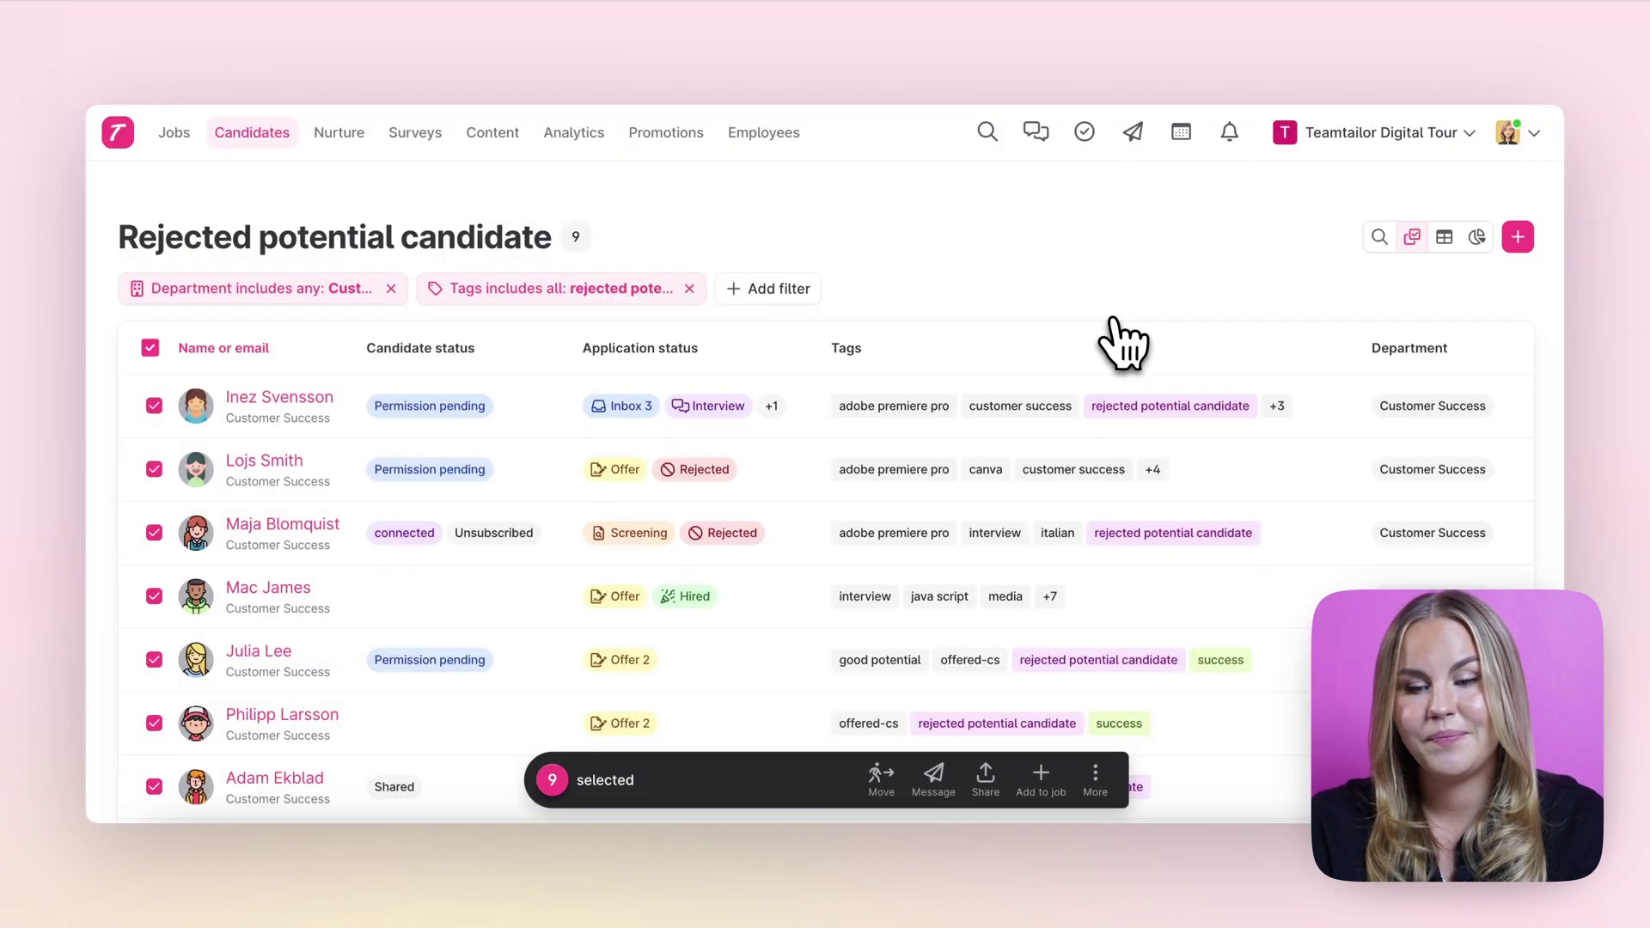
click(933, 778)
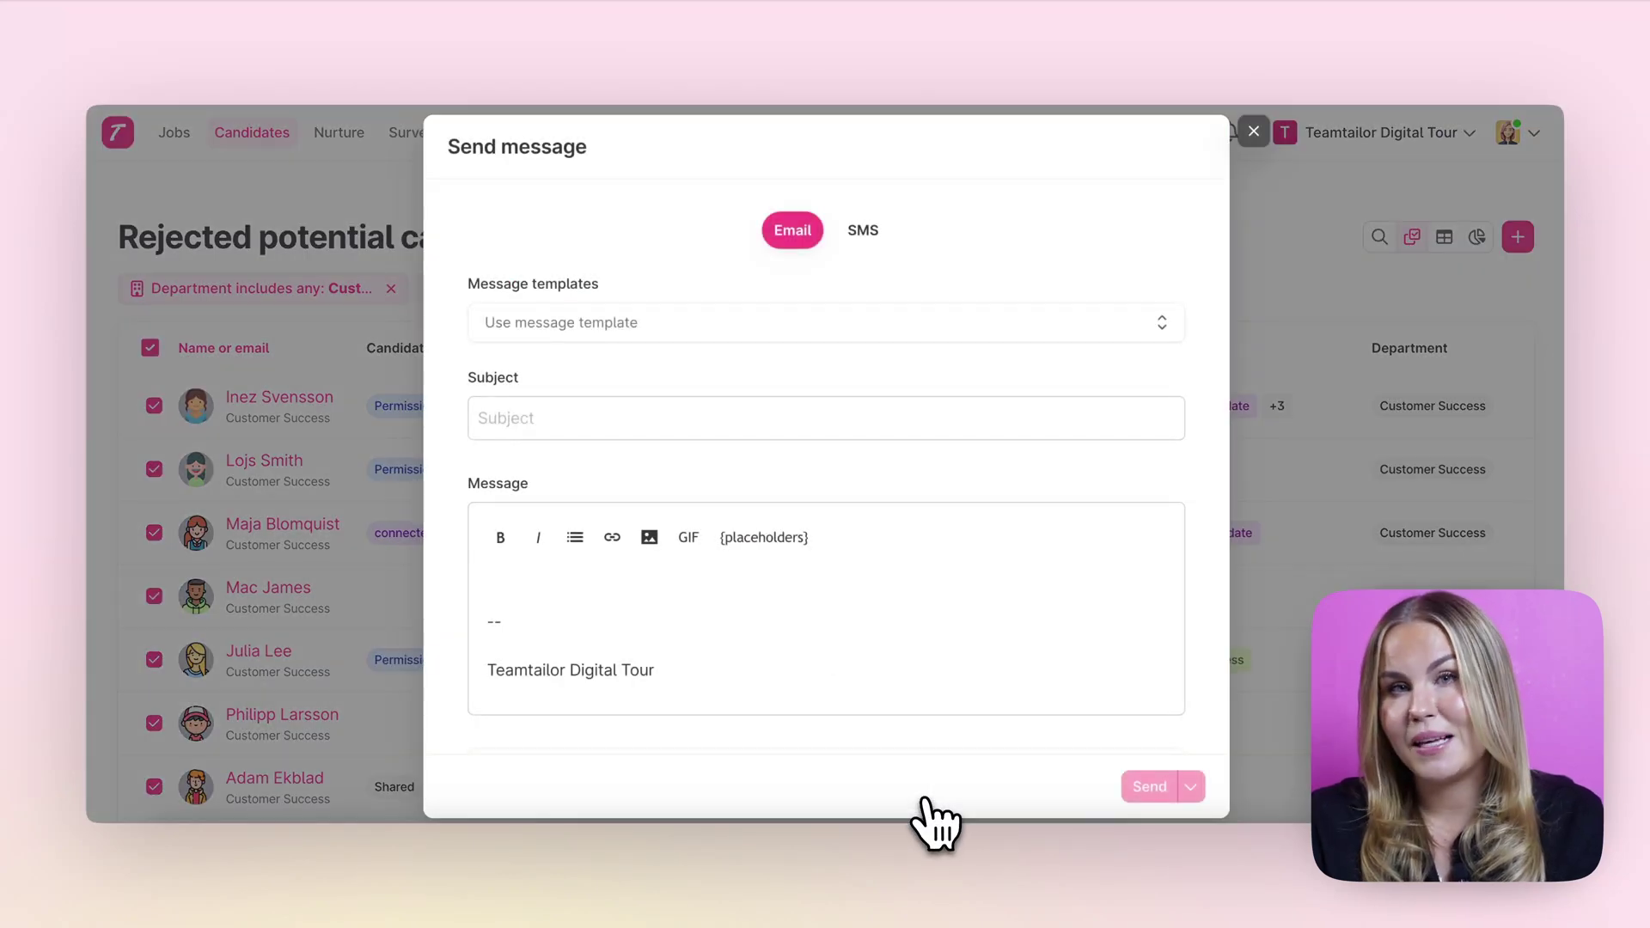
click(1254, 131)
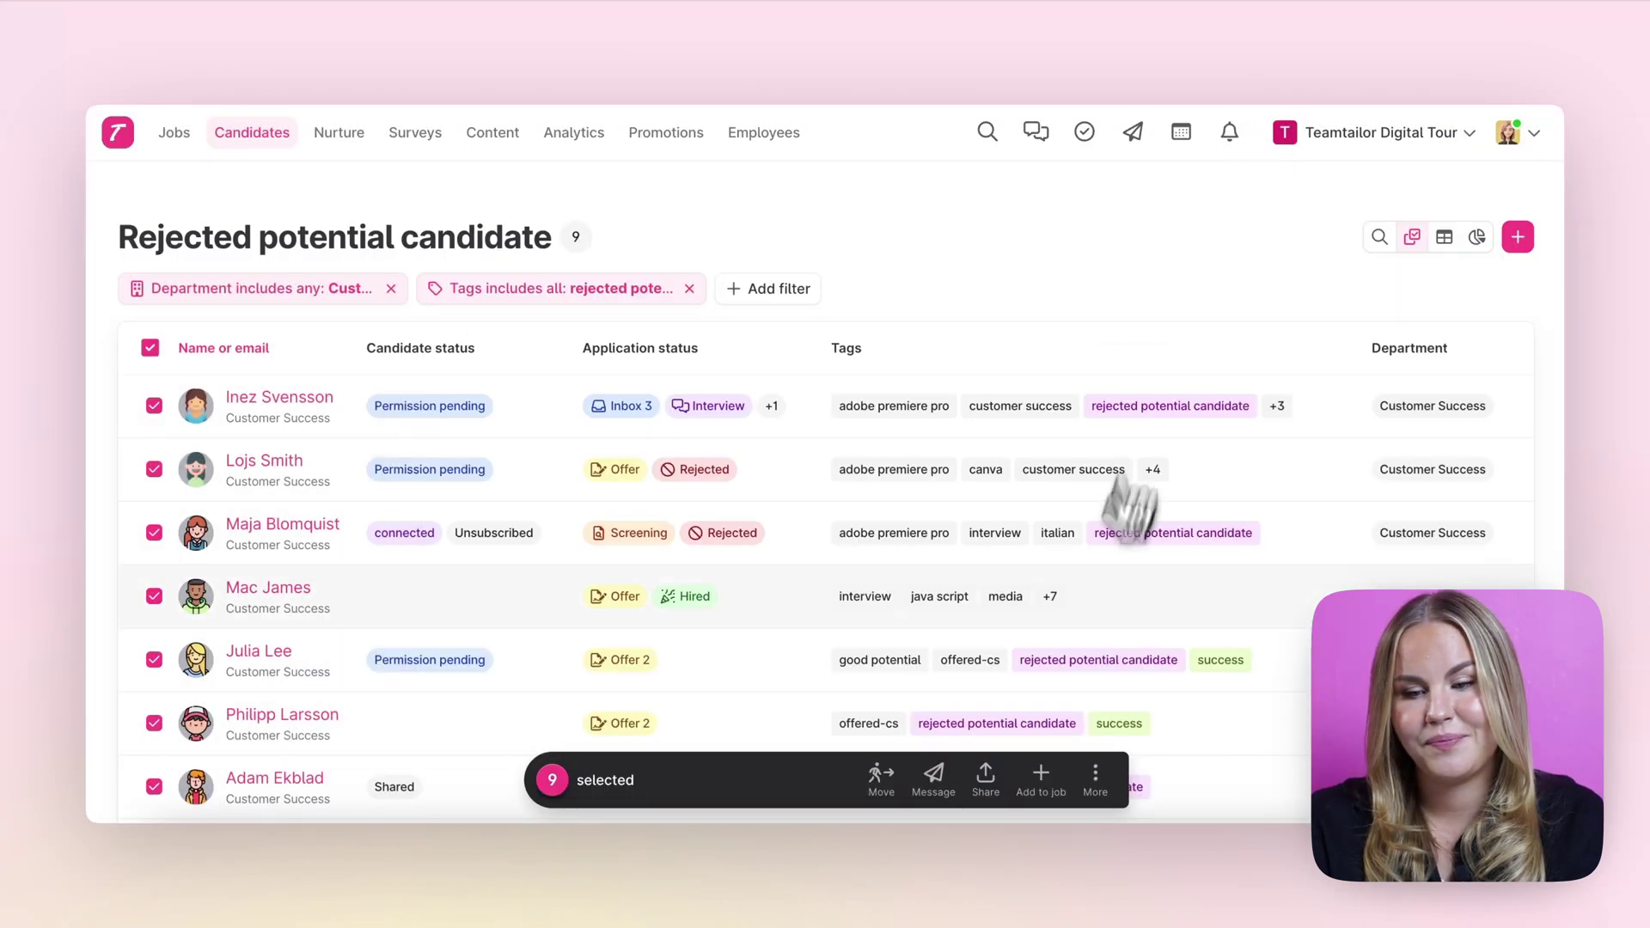
click(997, 777)
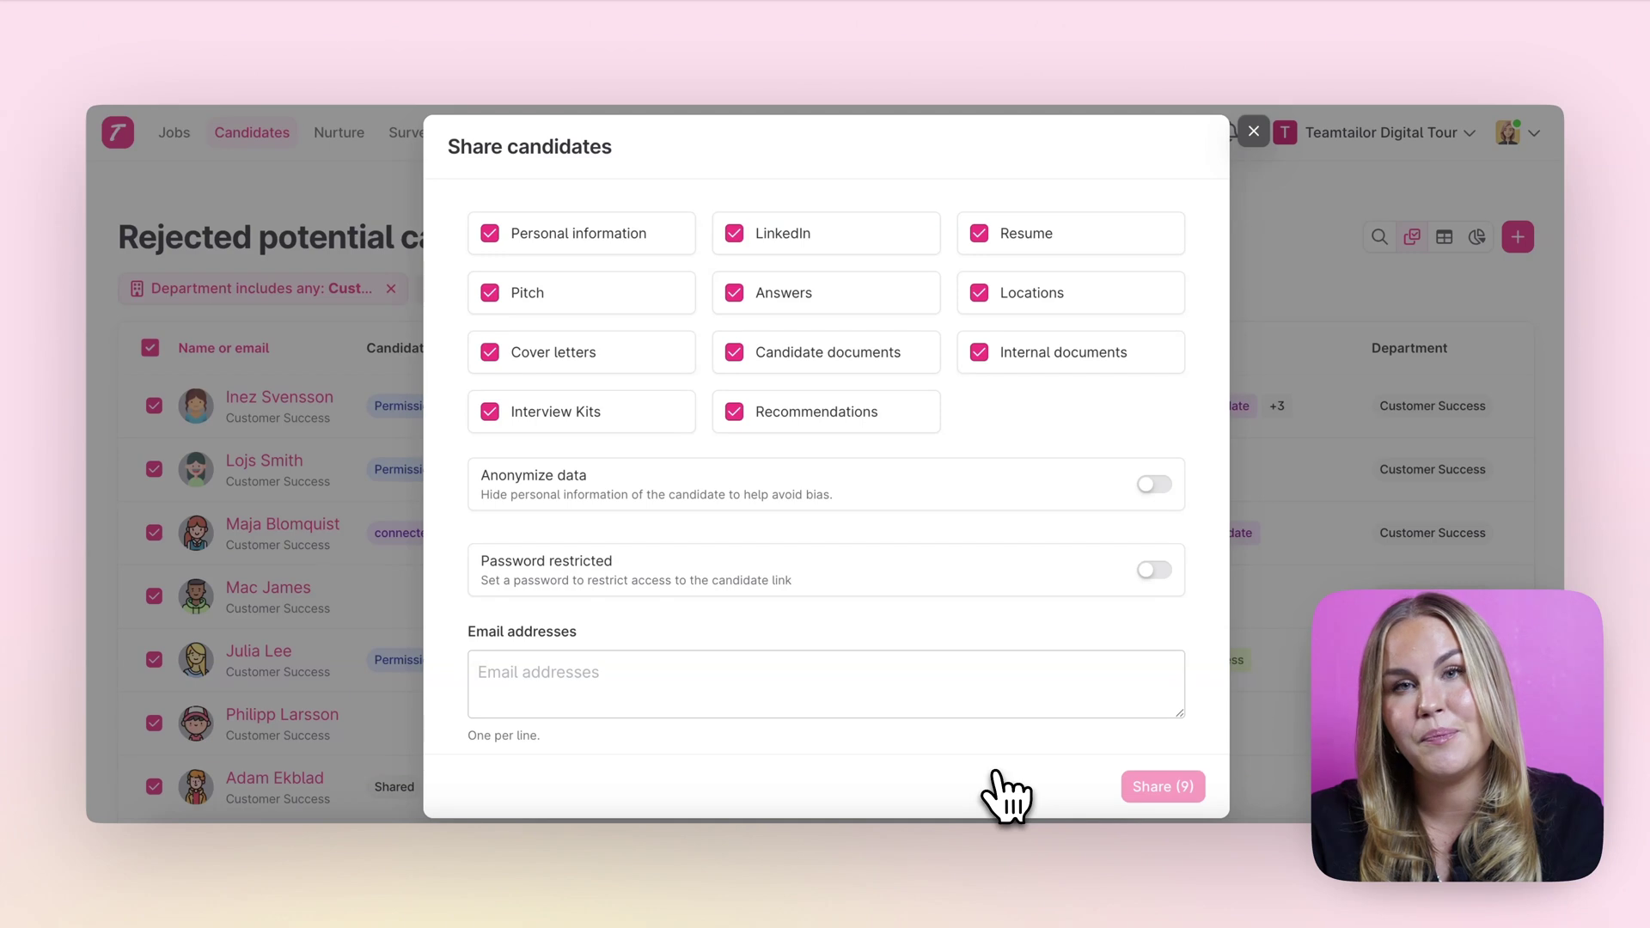
click(1253, 130)
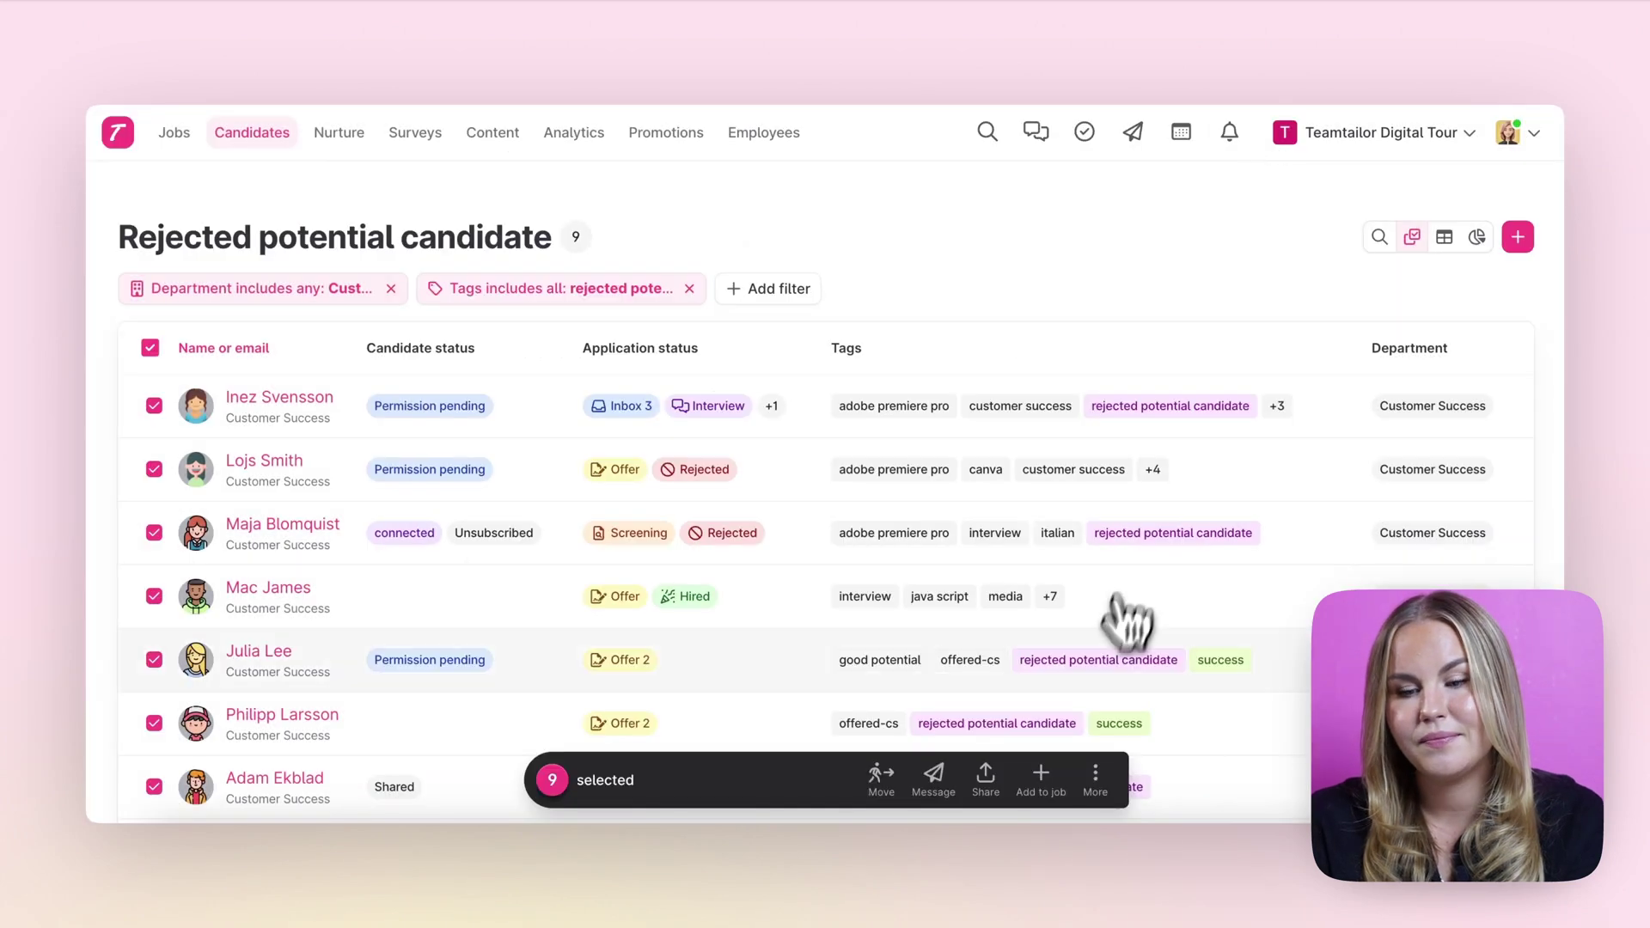
click(1041, 780)
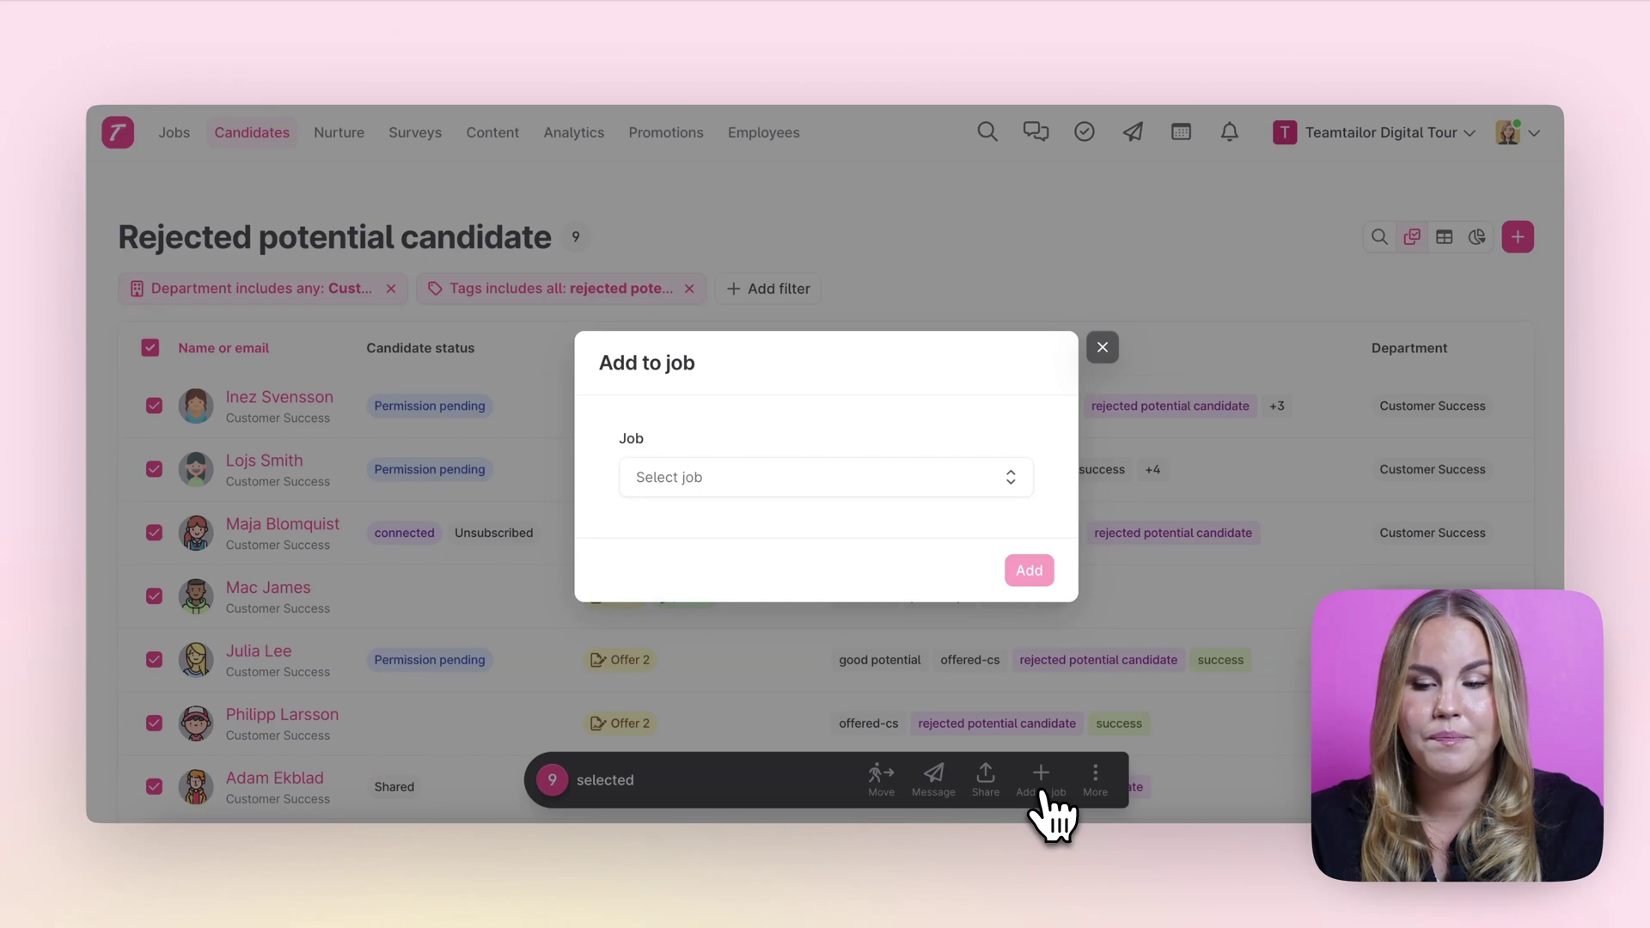
click(1103, 347)
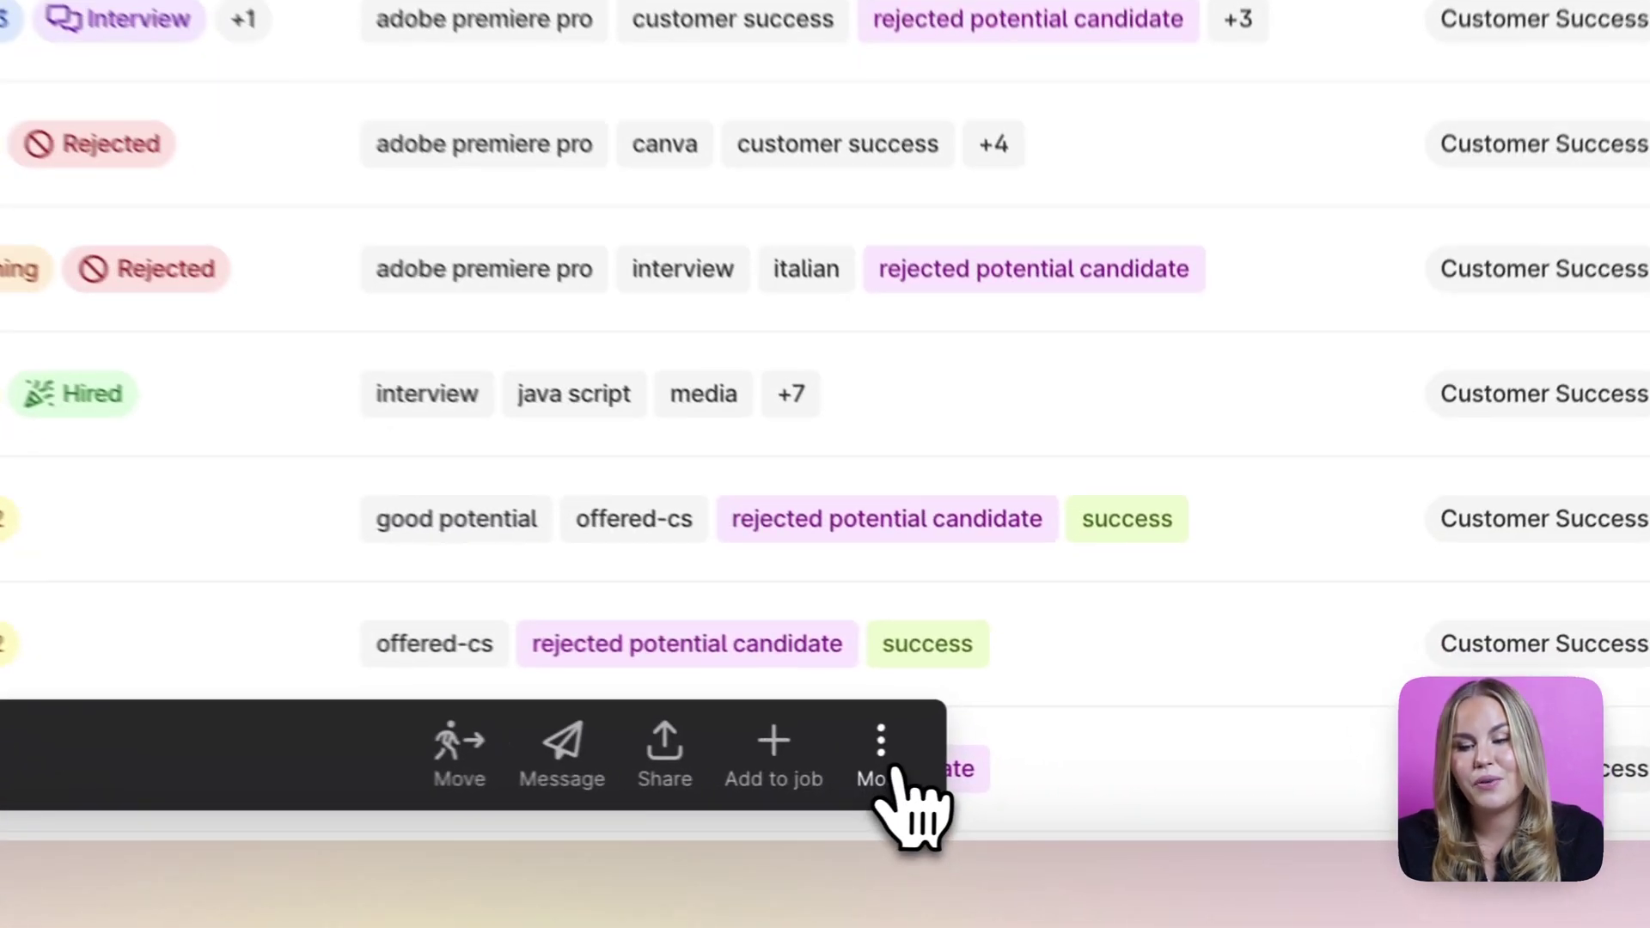
click(885, 756)
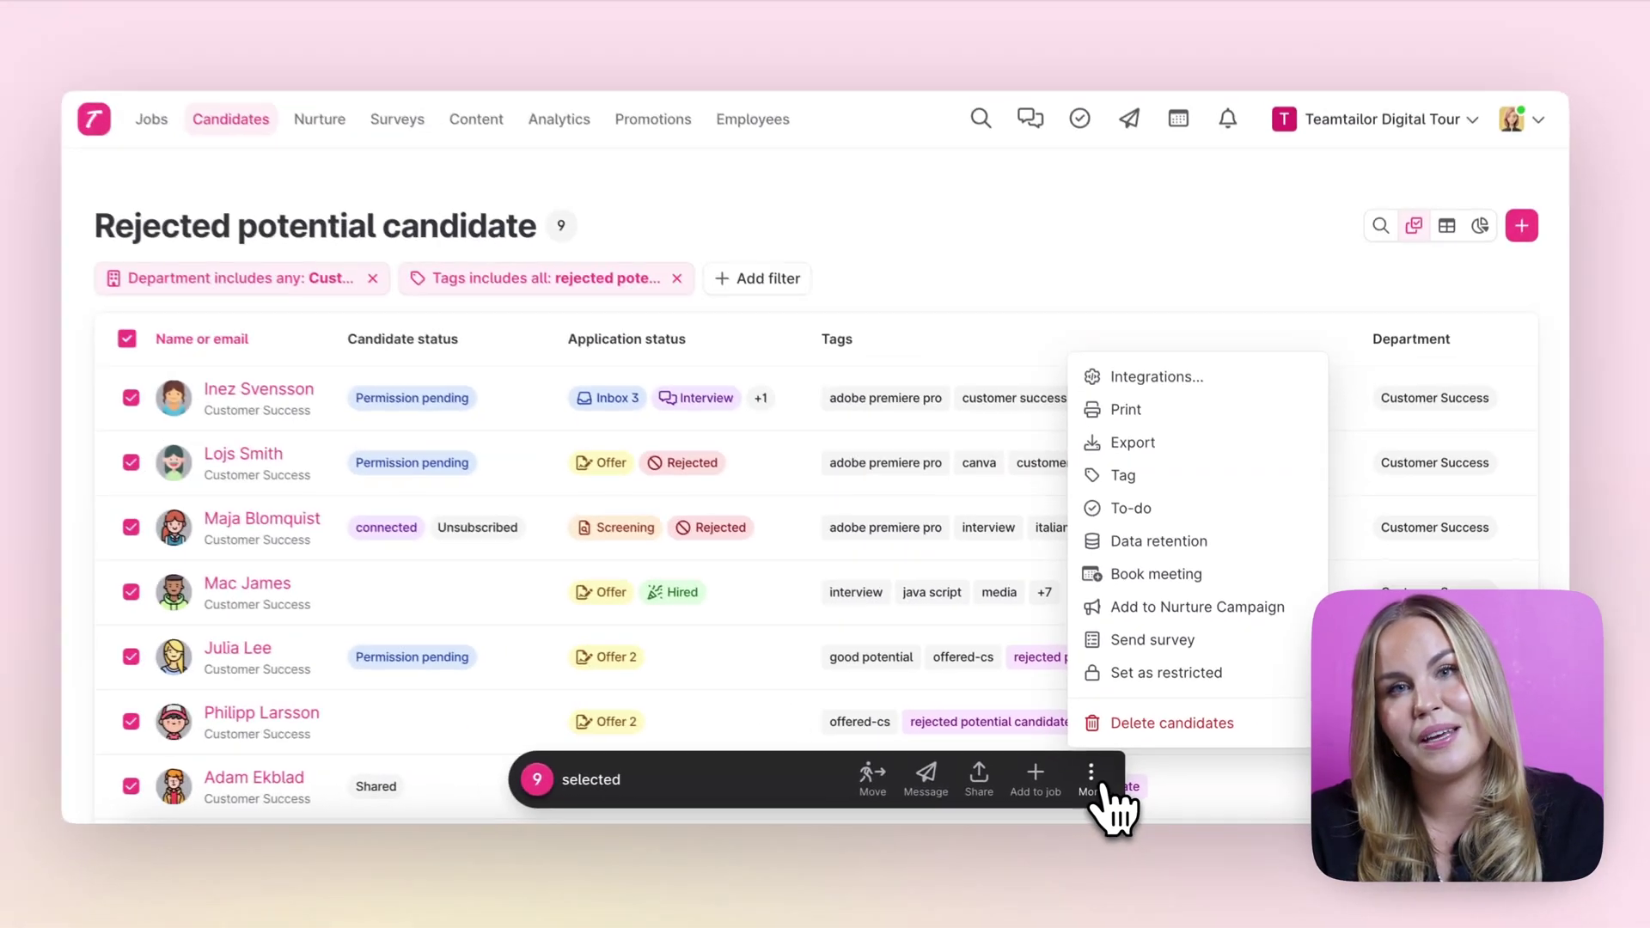